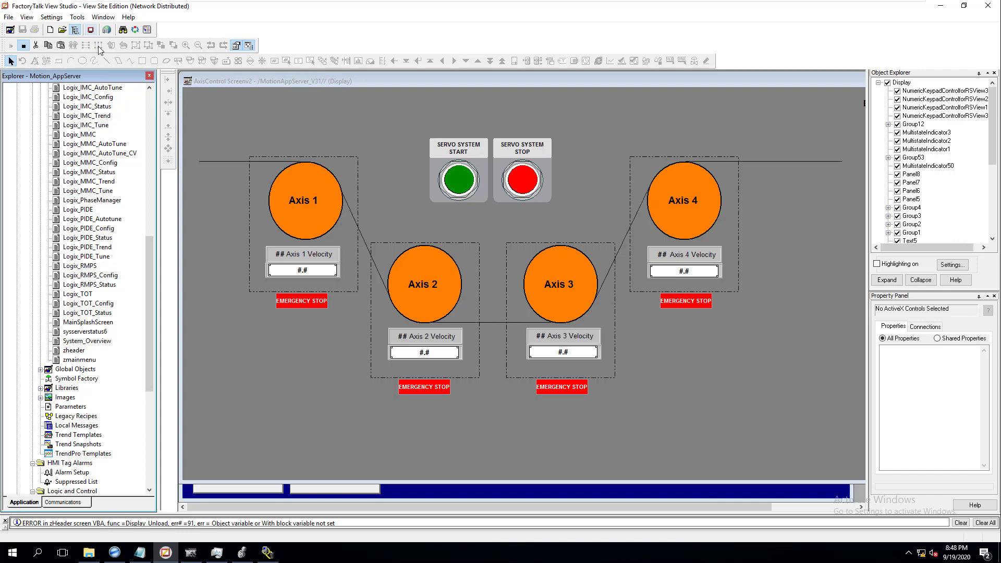
- Launch the FactoryTalk View SE Client Wizard from the open Motion_AppServer project
left_click(90, 29)
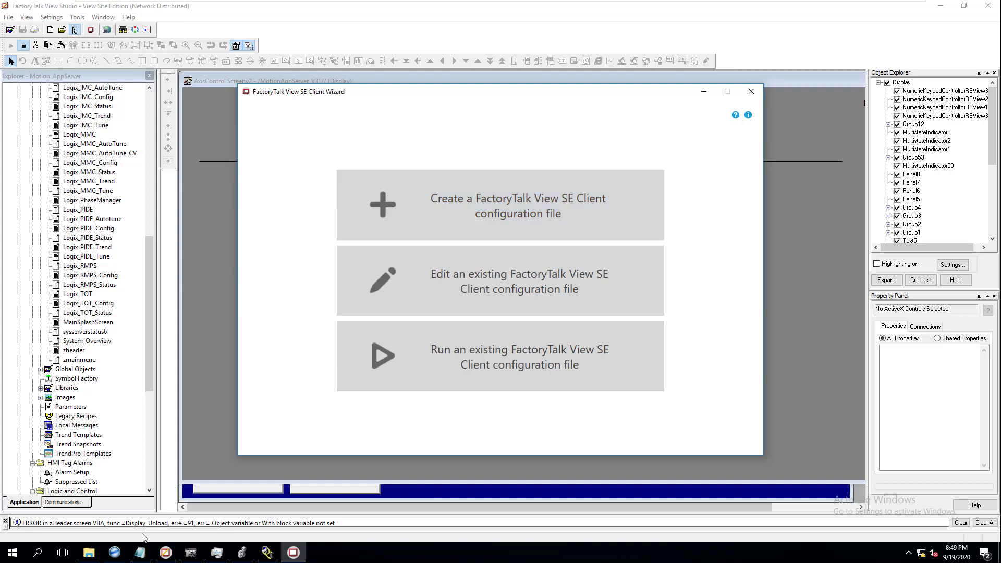
left_click(12, 558)
scroll(77, 451, "down", 10)
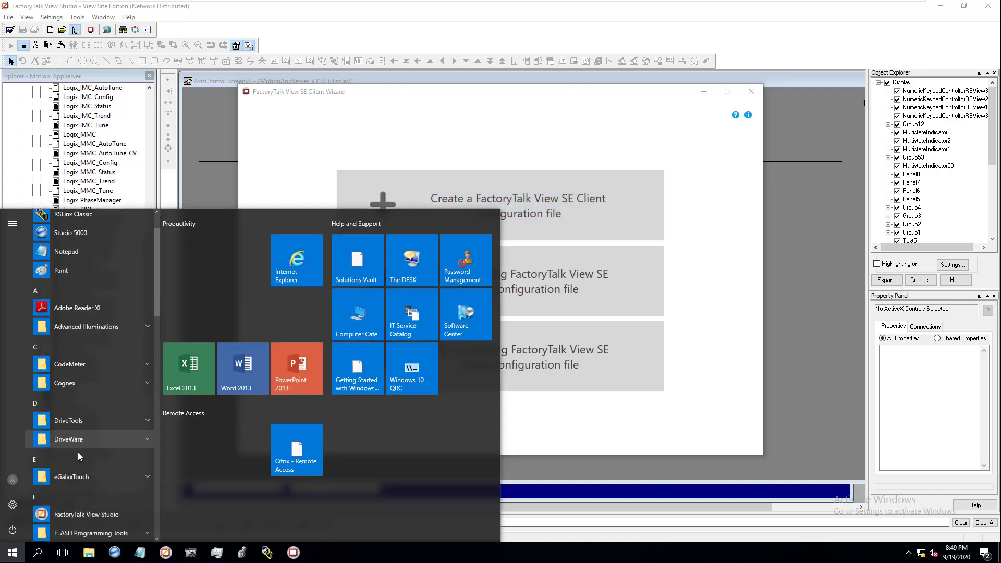
scroll(83, 458, "down", 3)
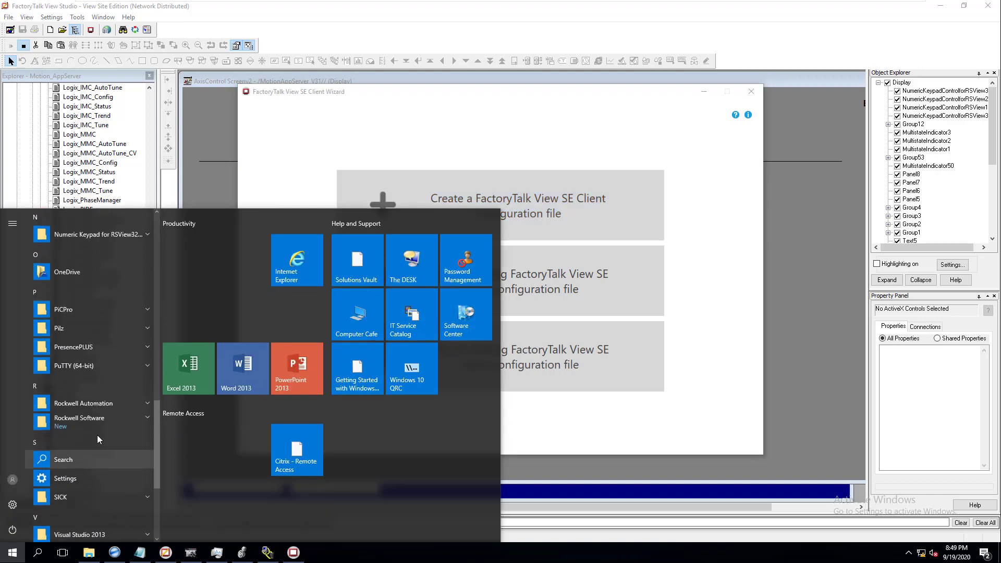
left_click(120, 420)
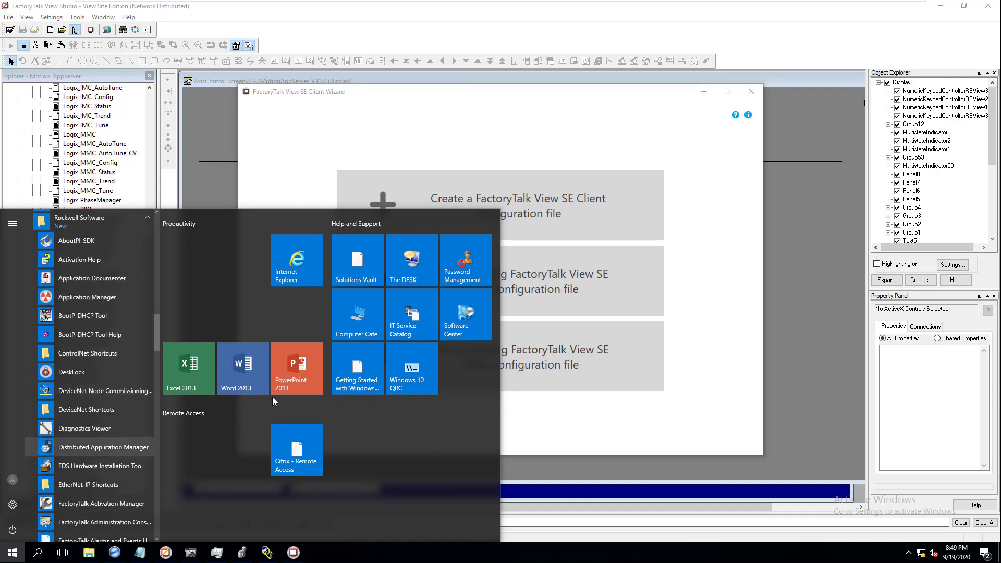
left_click(620, 130)
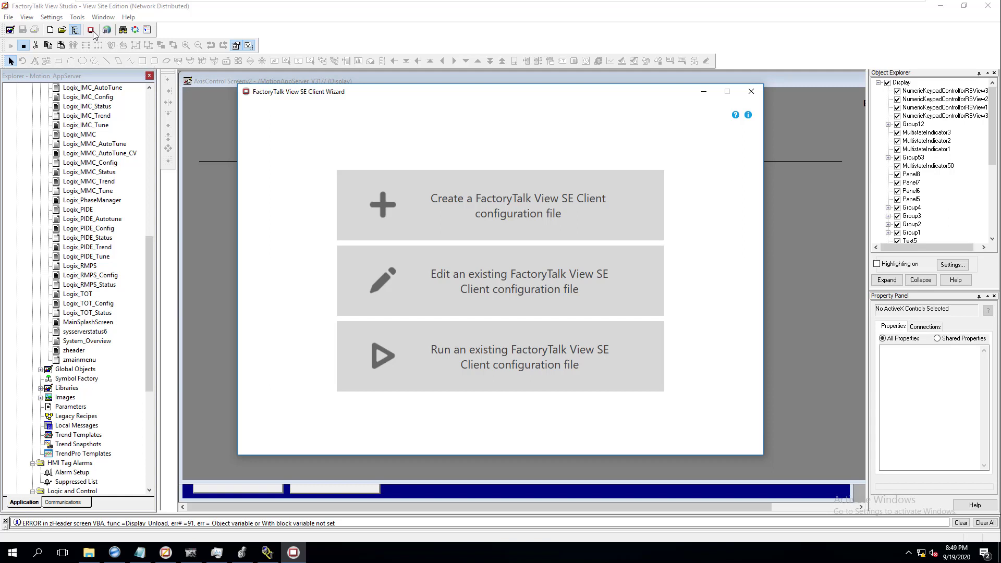
- Create a new SE Client configuration file named YouTube30Day-ServoClient, stored on the Desktop, and continue to the startup components
left_click(468, 201)
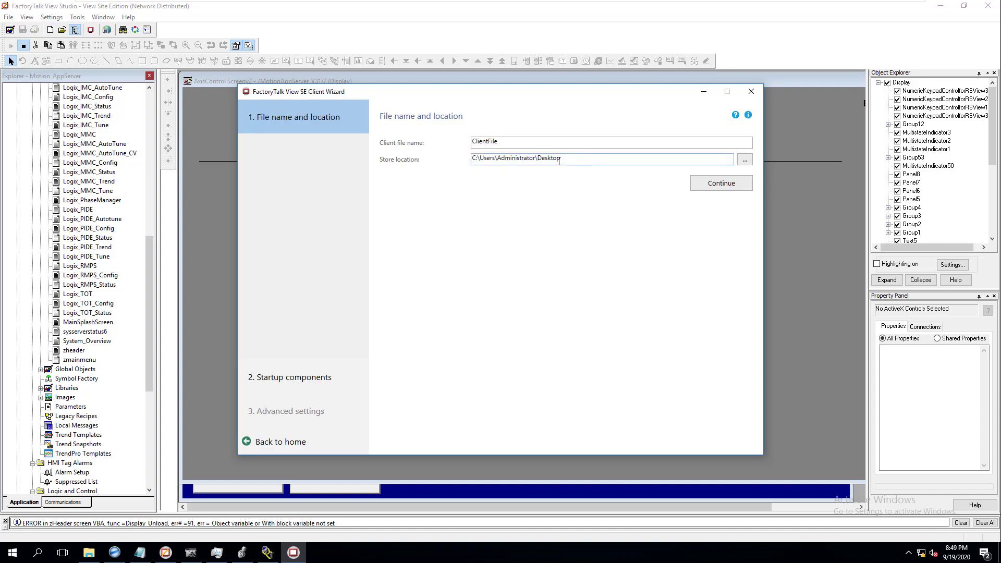
left_click(521, 141)
left_click_drag(521, 141, 439, 148)
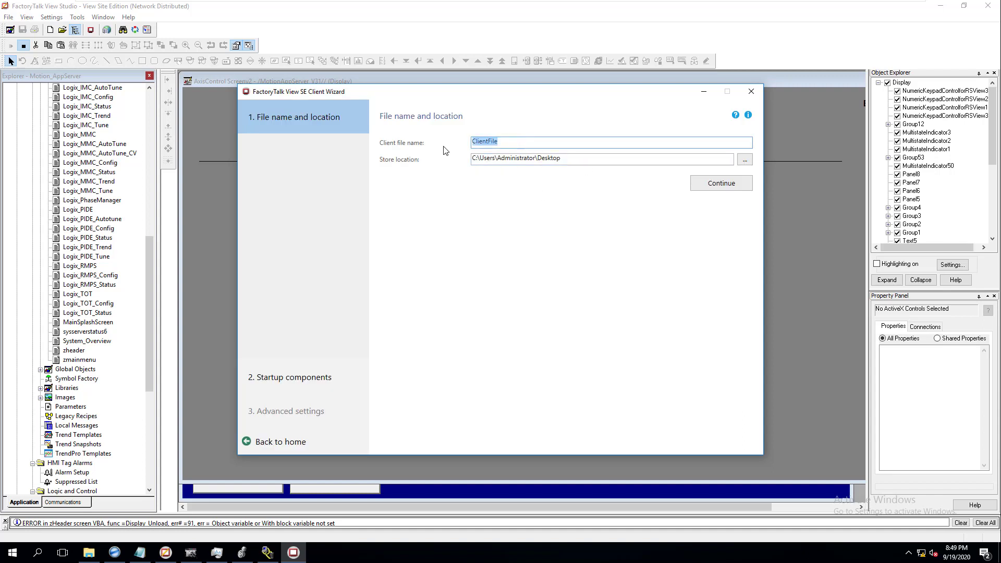
type("YouTube30Day-ServoClient")
left_click_drag(554, 141, 462, 148)
left_click(587, 161)
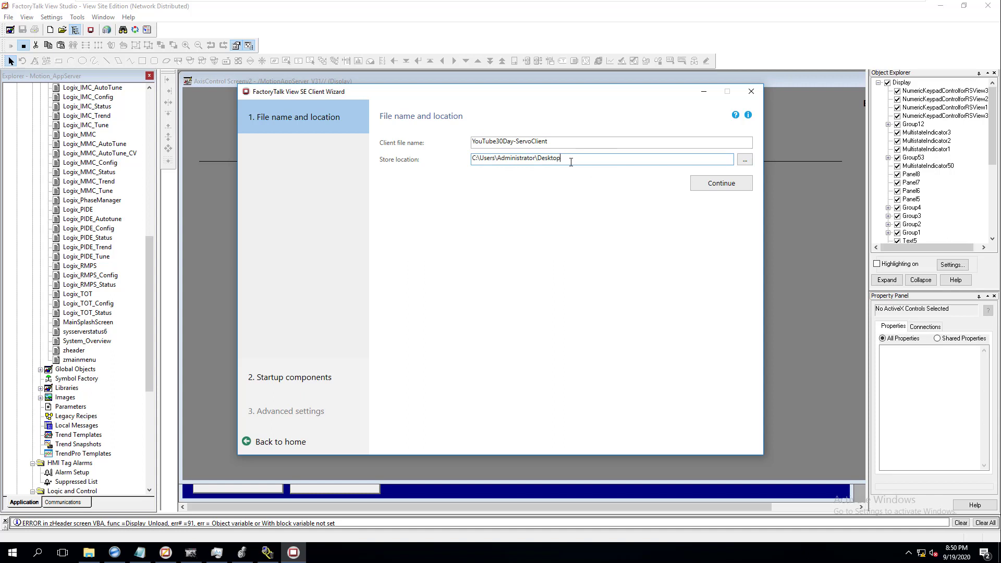
left_click_drag(566, 160, 460, 162)
left_click(711, 184)
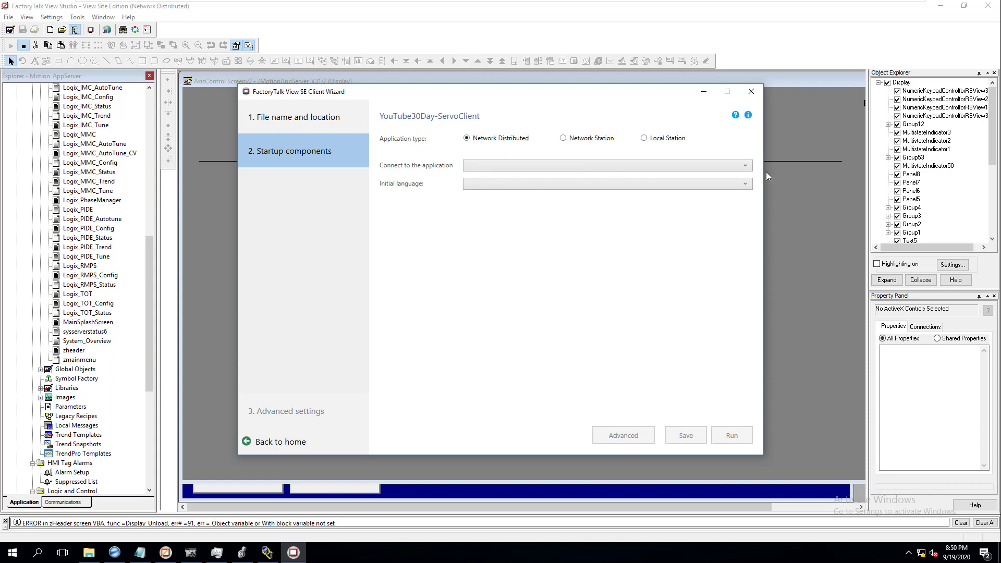
- Connect the Network Distributed client to MotionAppServer_V31 with HMI server /Motion_AppServer, keeping English (United States) as the initial language
left_click(744, 166)
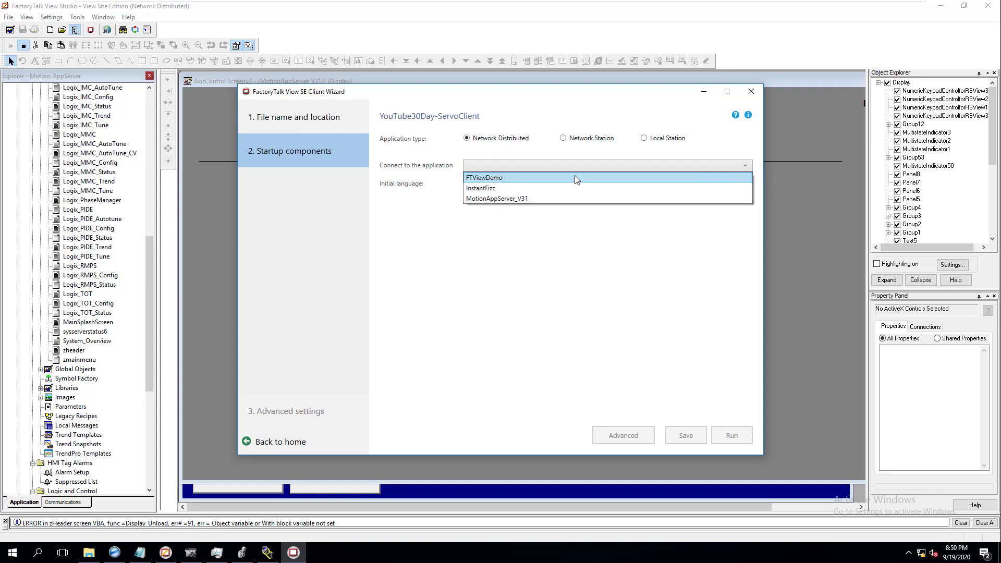
left_click(501, 201)
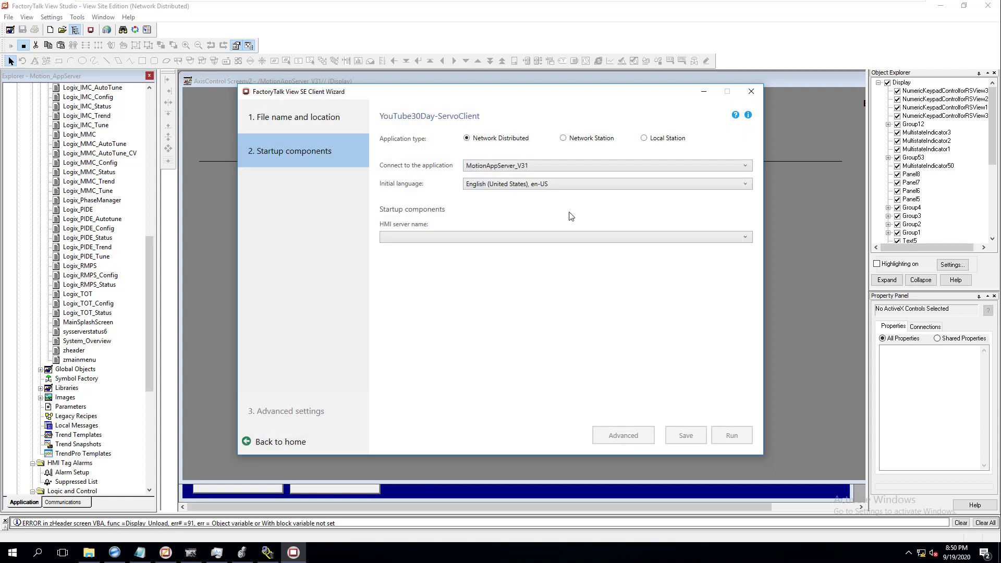
left_click(526, 238)
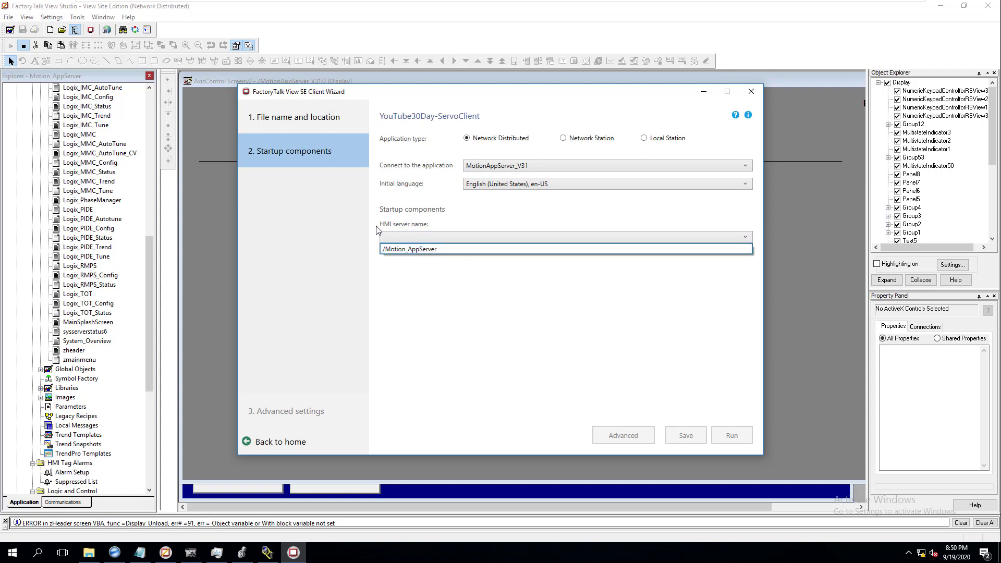
left_click(436, 248)
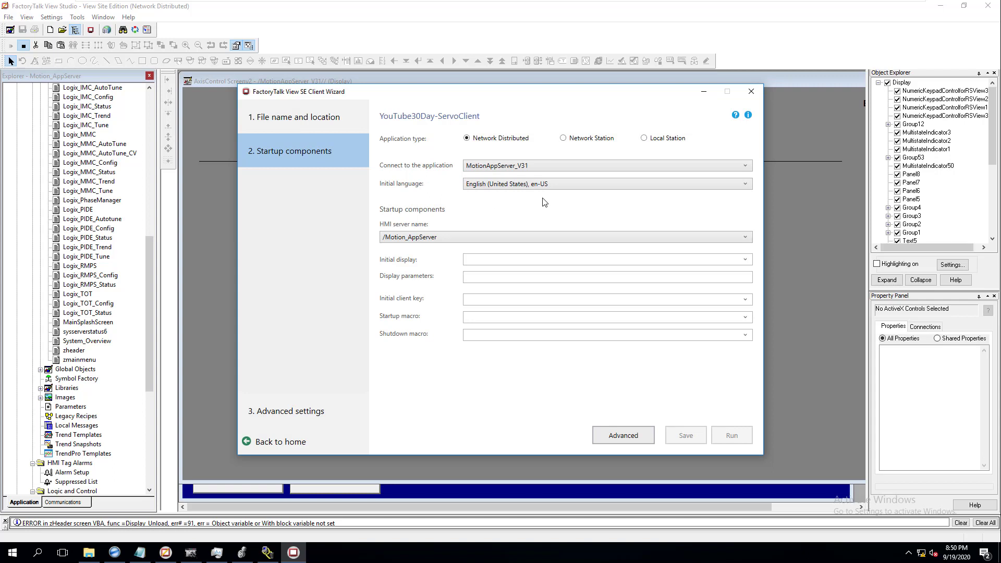
left_click(560, 186)
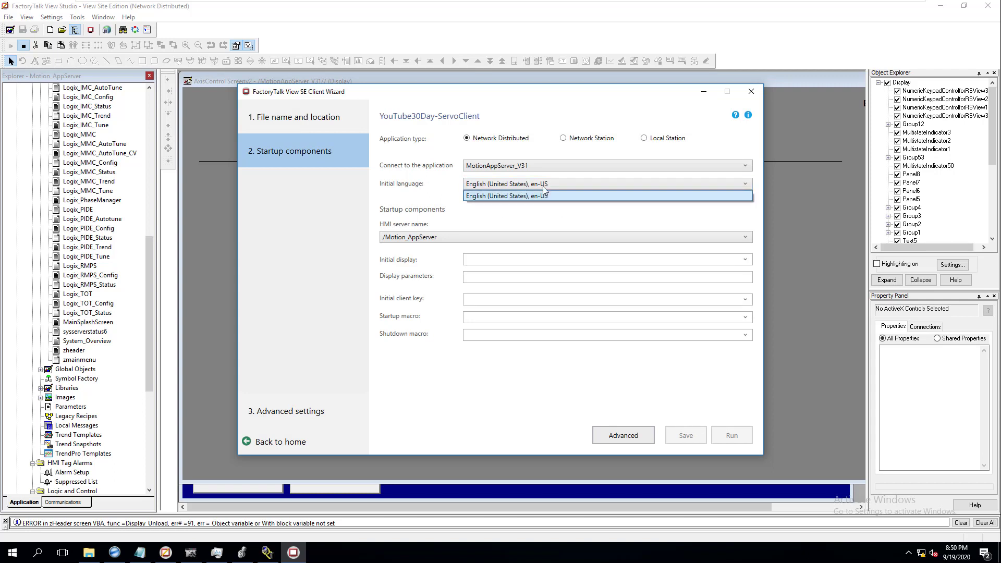
left_click(459, 216)
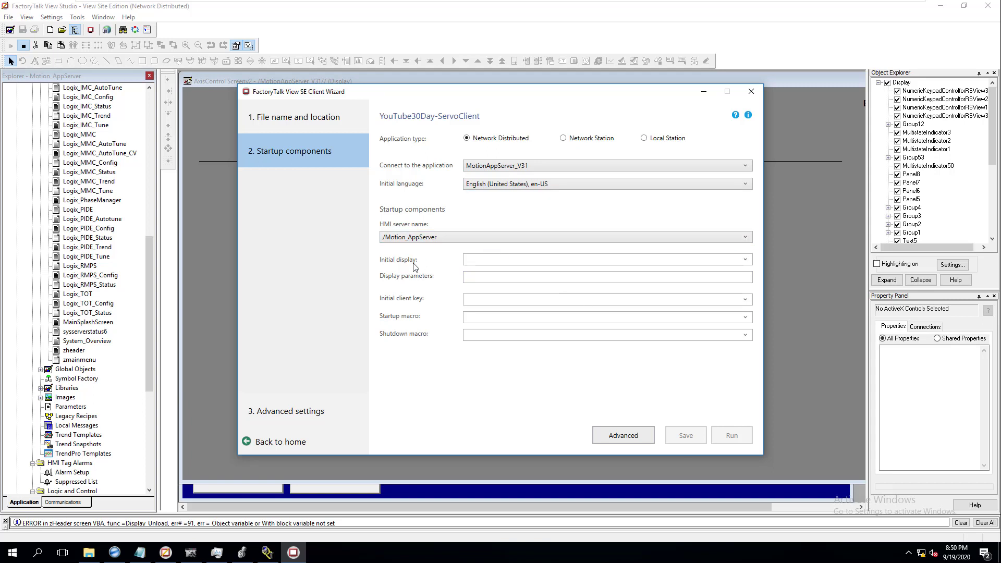
- Leave the initial display and display parameters empty, and set the initial client key to cliKeys and the startup macro to Client Start
left_click(745, 260)
left_click(745, 260)
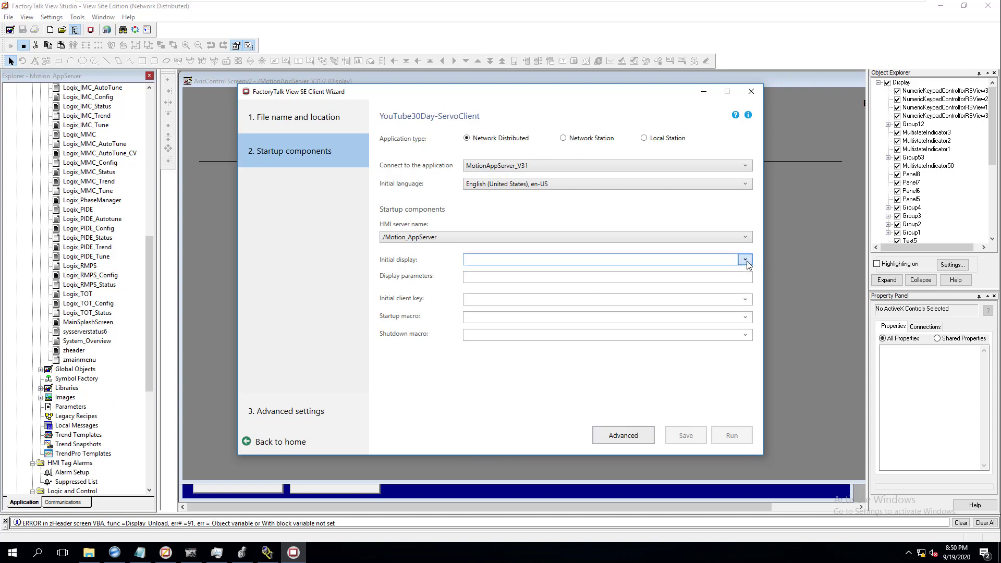
left_click(466, 278)
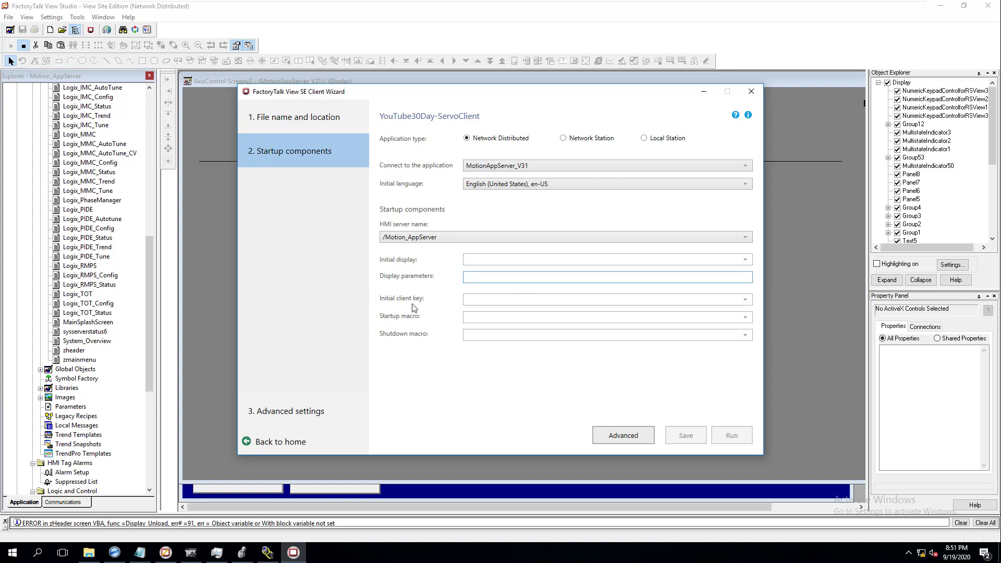
left_click(745, 300)
left_click(695, 314)
left_click(744, 317)
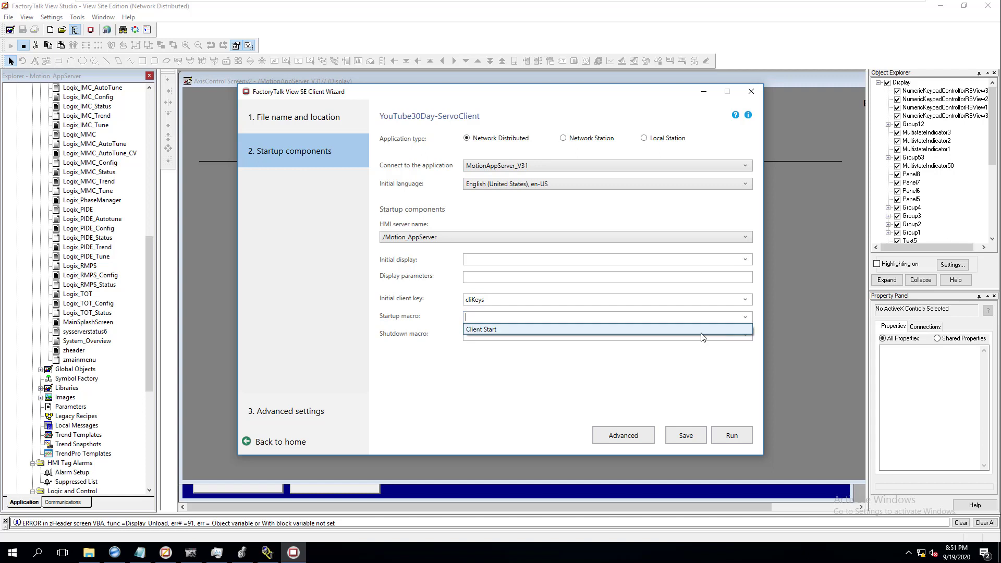
left_click(681, 337)
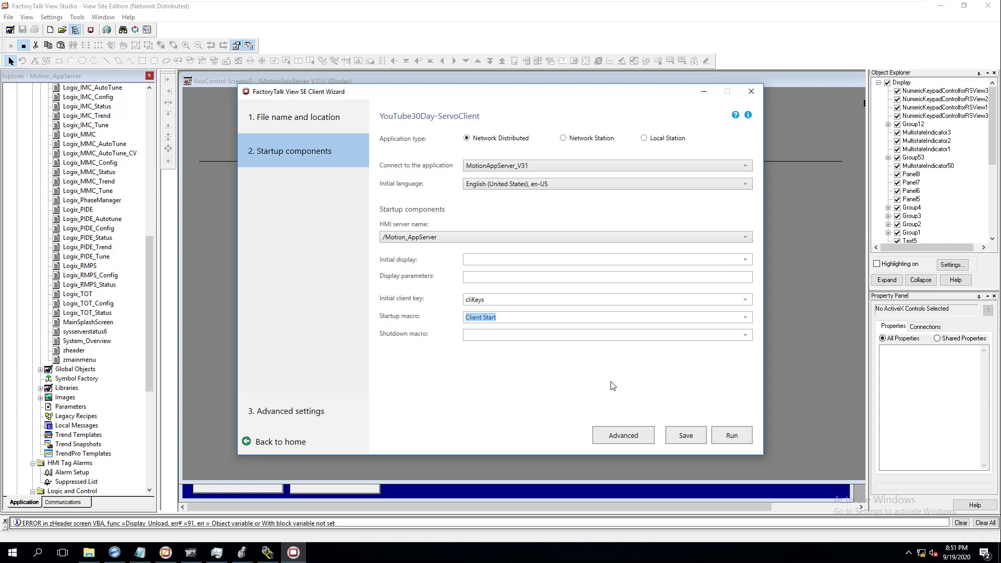
left_click(516, 318)
left_click_drag(520, 319, 458, 328)
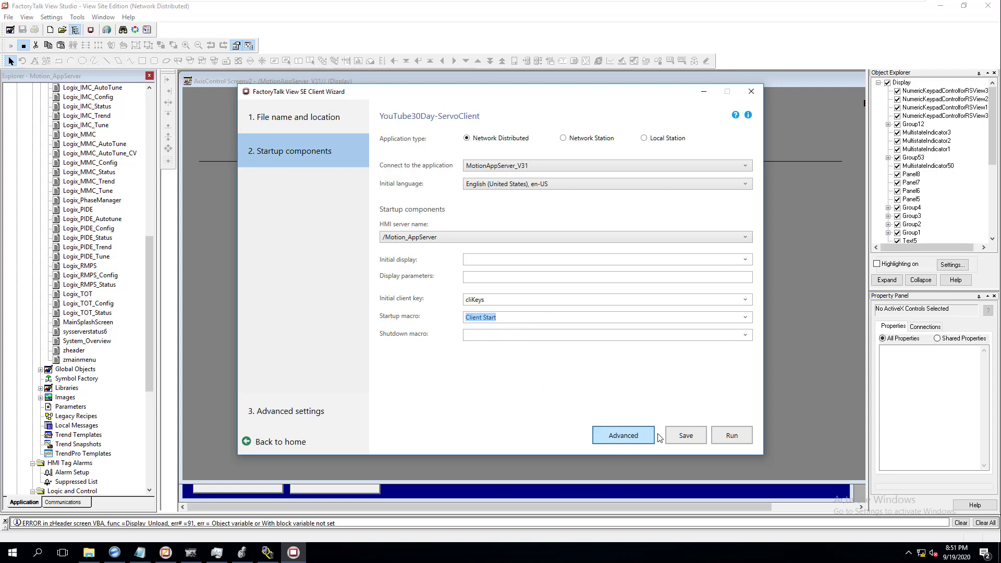
- In the advanced client window properties, choose Maximize window and disable the title bar and resizing at runtime
left_click(641, 440)
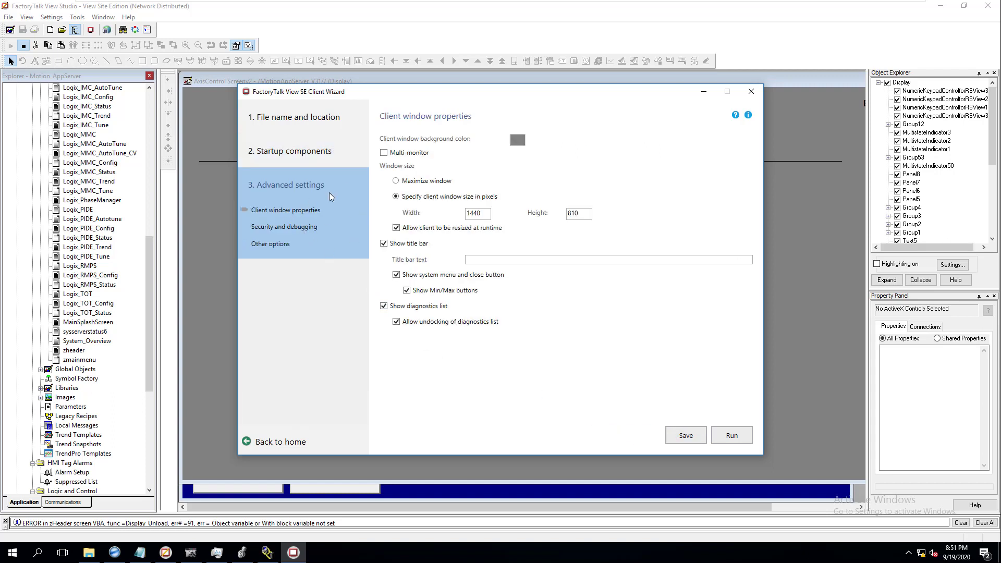
left_click(396, 181)
left_click(384, 244)
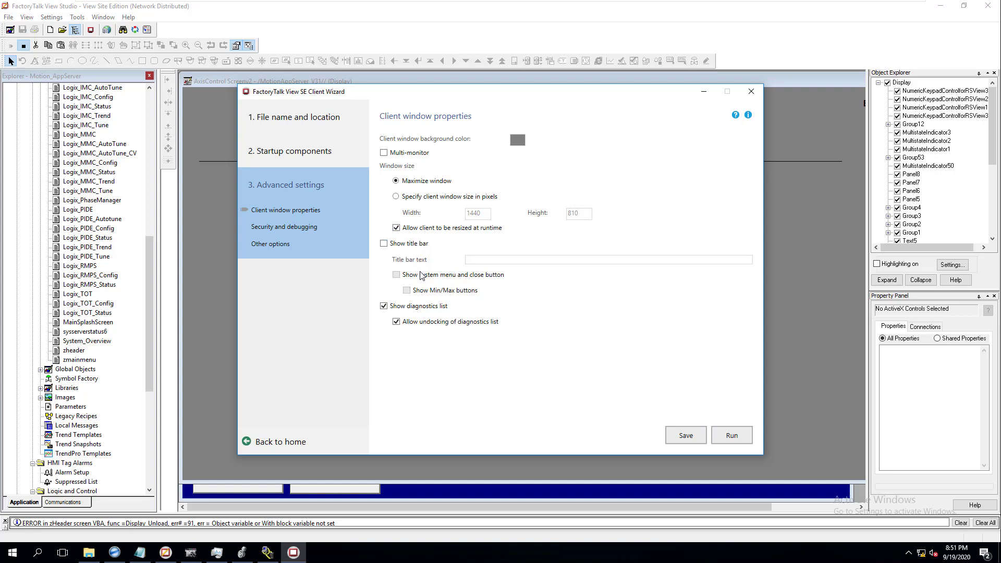
left_click(397, 229)
- Turn the client's diagnostics list off and back on, with undocking of the list allowed
left_click(385, 306)
key("alt+F4")
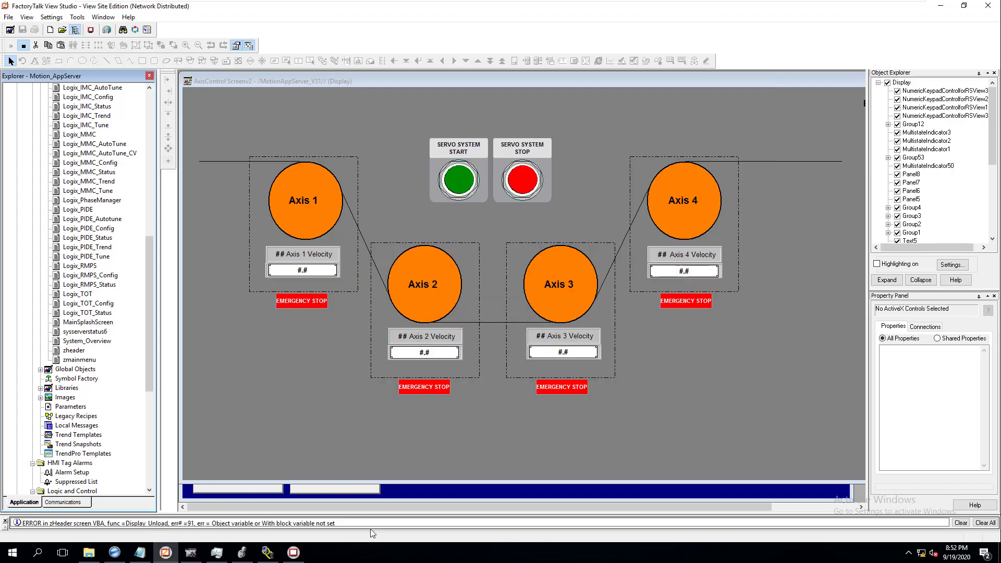
left_click(294, 552)
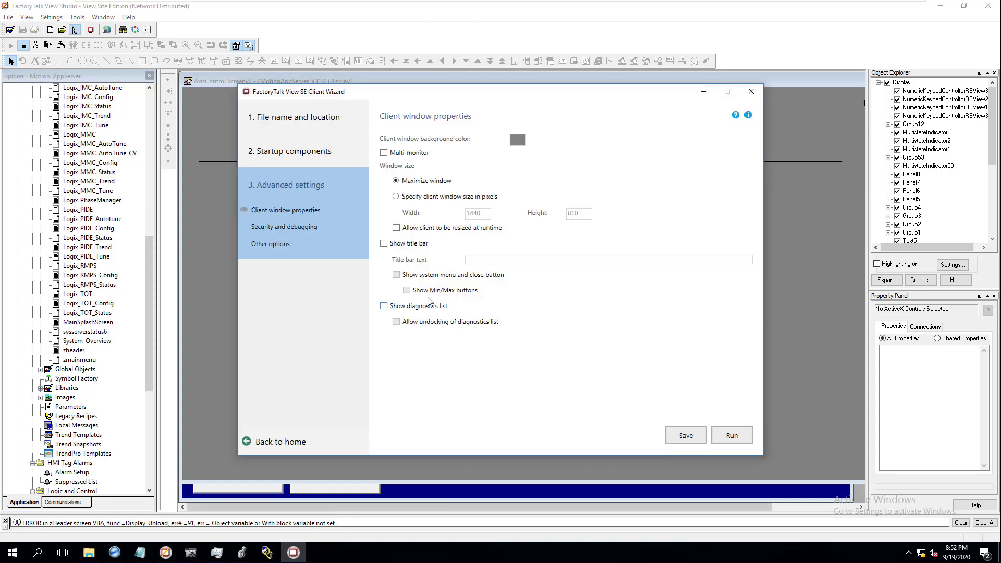
left_click(385, 306)
left_click(396, 322)
- Disable auto logout in the security settings, leaving view-only mode and display code debugging off
left_click(290, 228)
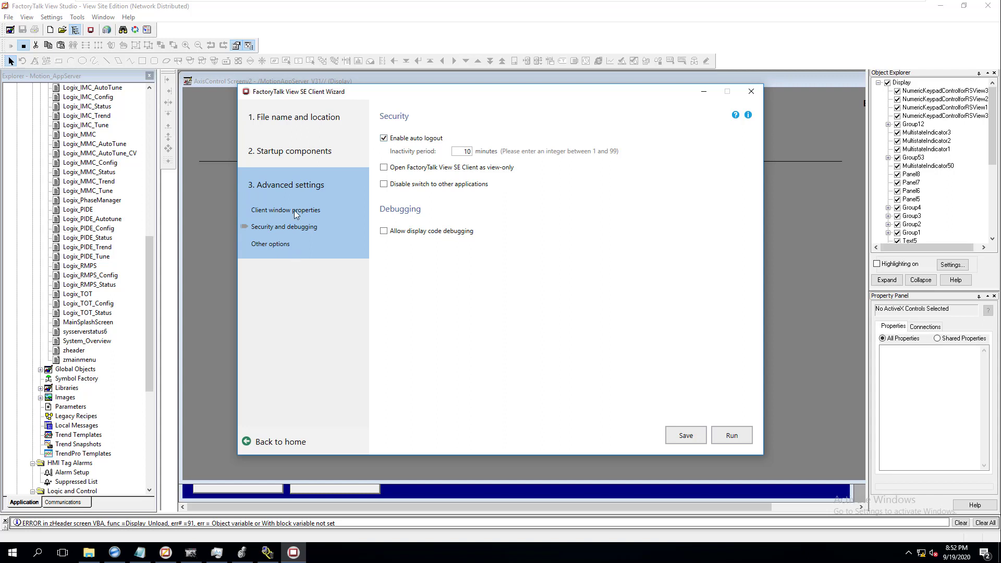
left_click(383, 139)
left_click(384, 169)
left_click(384, 171)
left_click(383, 231)
left_click(384, 231)
- Check the other options, keeping 10 as the maximum number of tracked displays, and save the client configuration
left_click(282, 245)
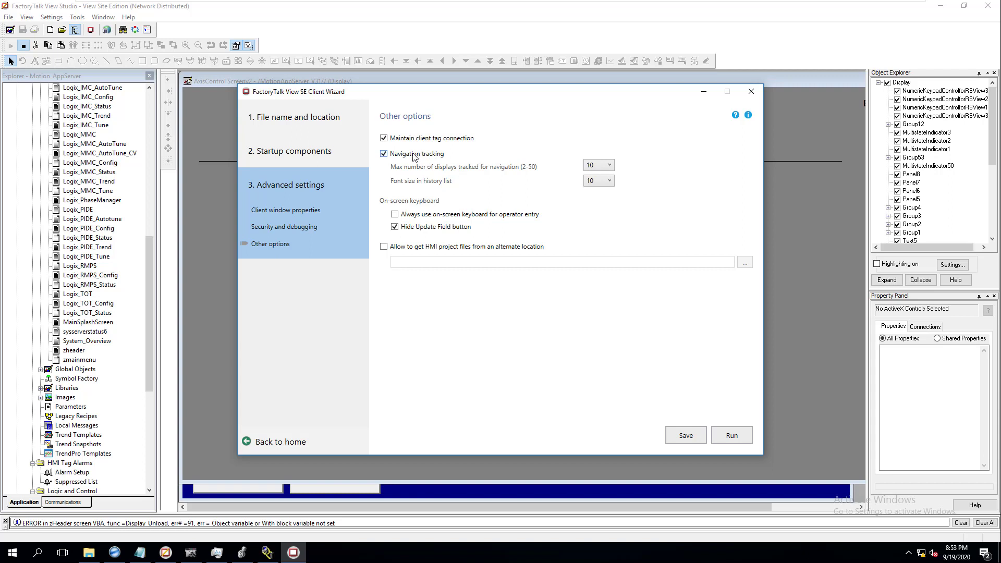
left_click(604, 171)
left_click_drag(609, 216, 608, 187)
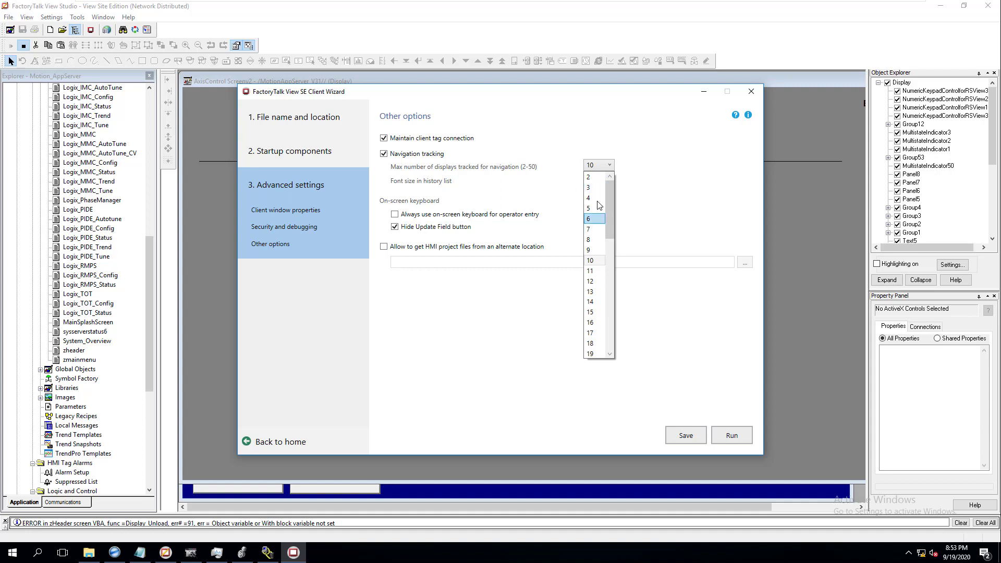
left_click(569, 146)
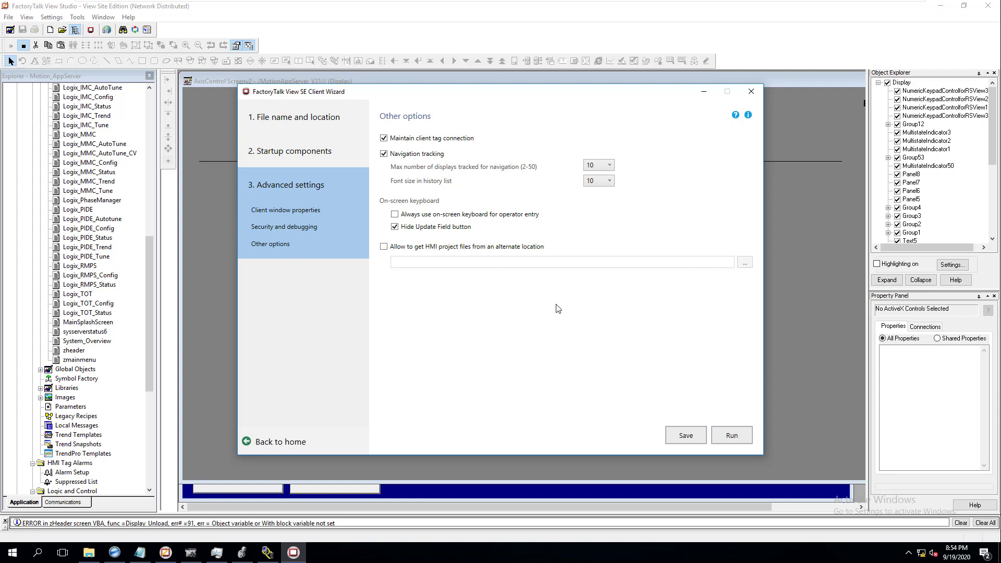
left_click(687, 439)
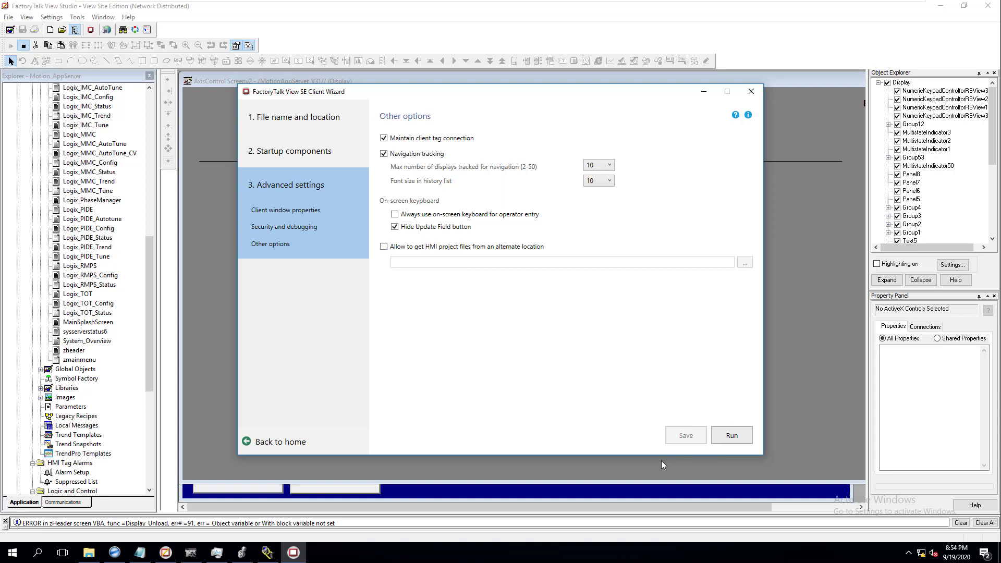
- Review the saved startup components and client window properties, and run the client
left_click(298, 183)
left_click(302, 153)
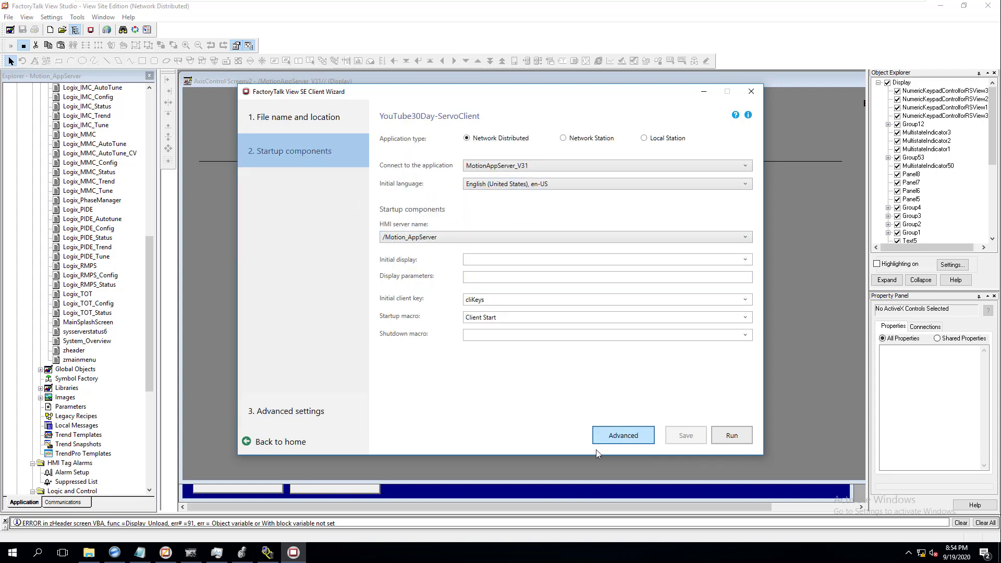
left_click(307, 412)
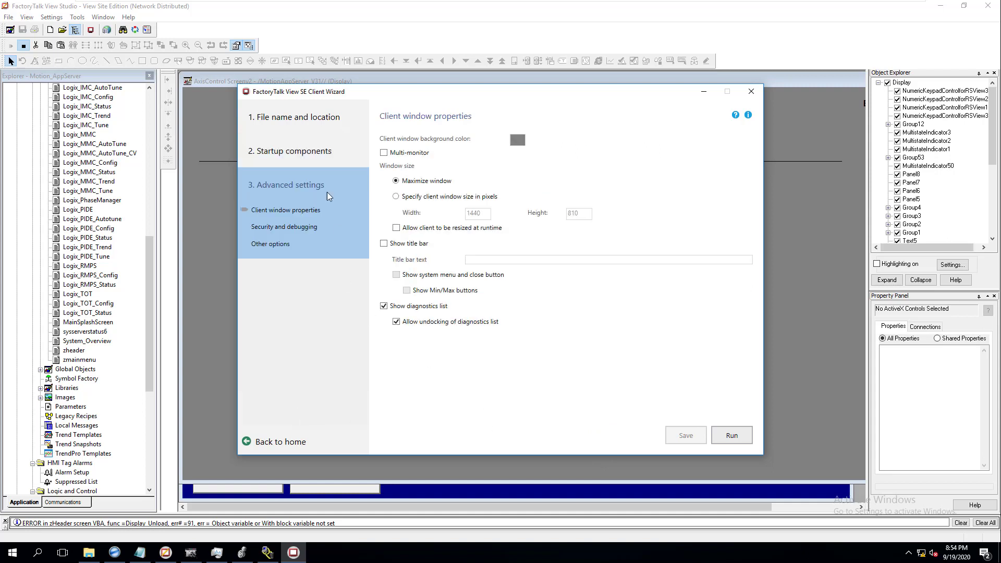
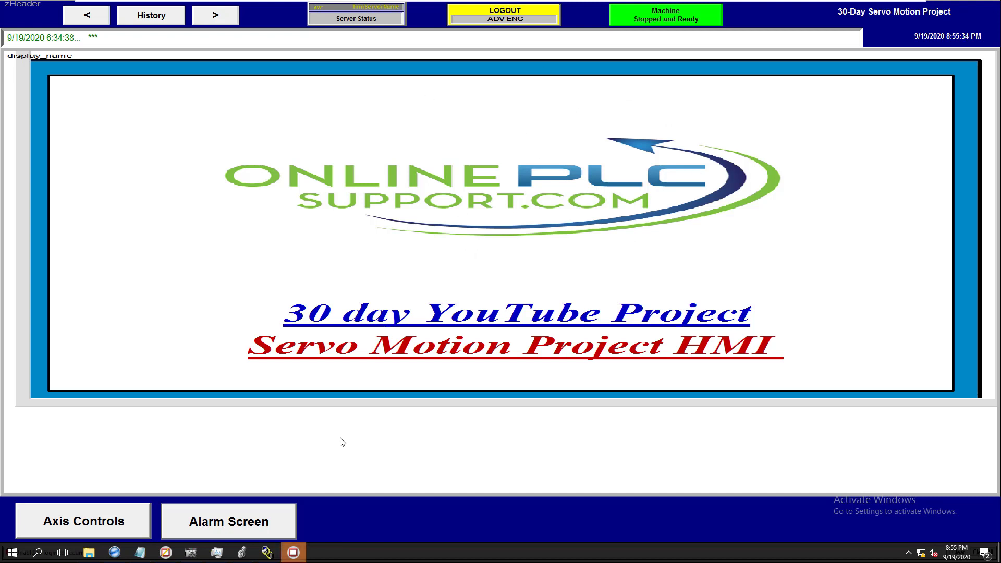
- View the alarm screen, the axis controls screen and the server status in the running client
left_click(257, 530)
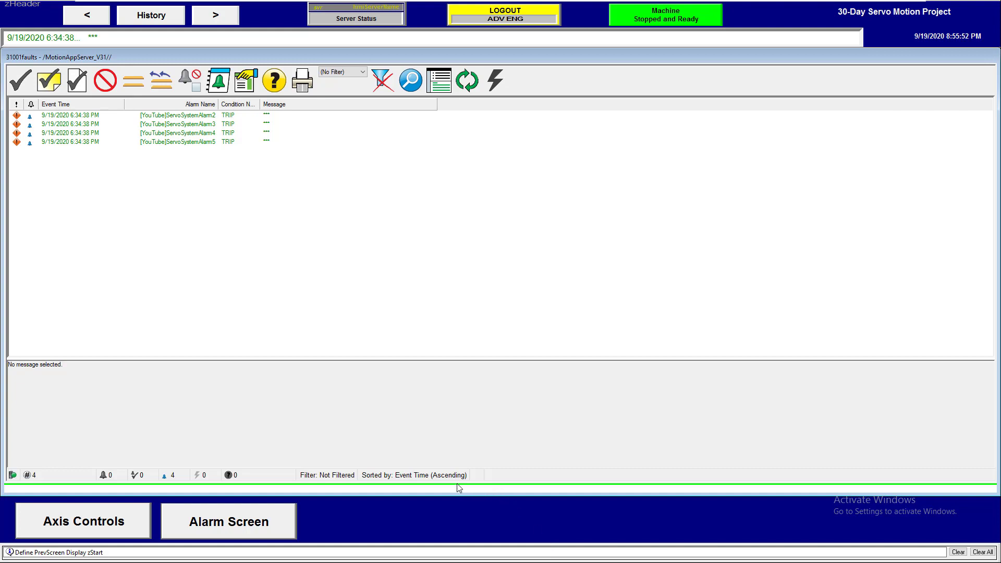
left_click(112, 533)
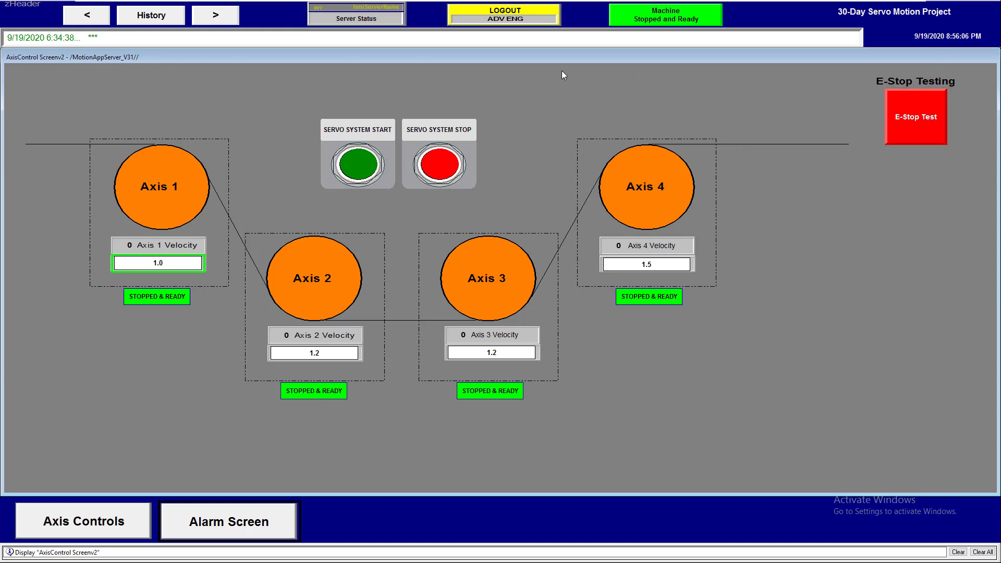
left_click(336, 9)
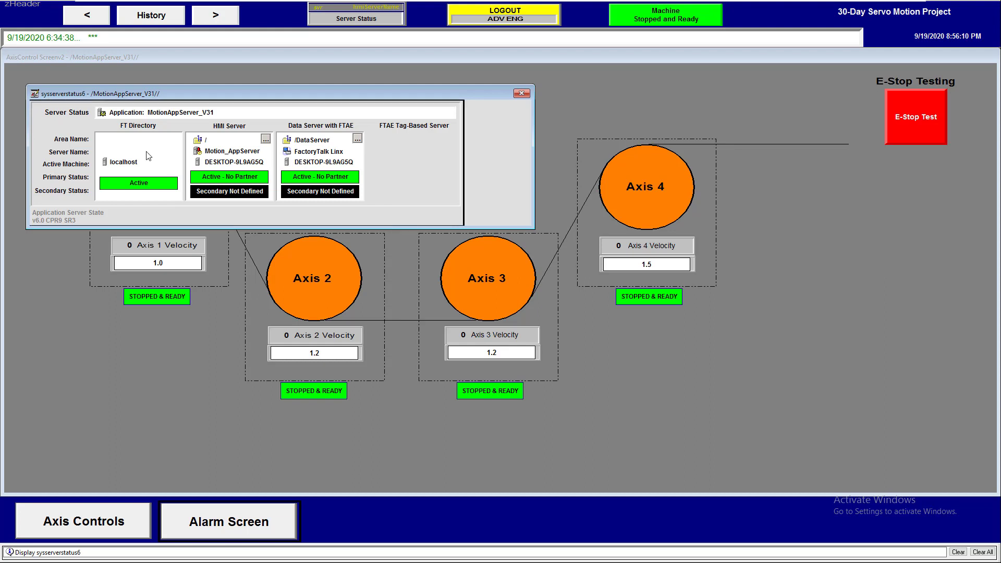
- Close the server status display and look through the navigation history of the running client
left_click(523, 94)
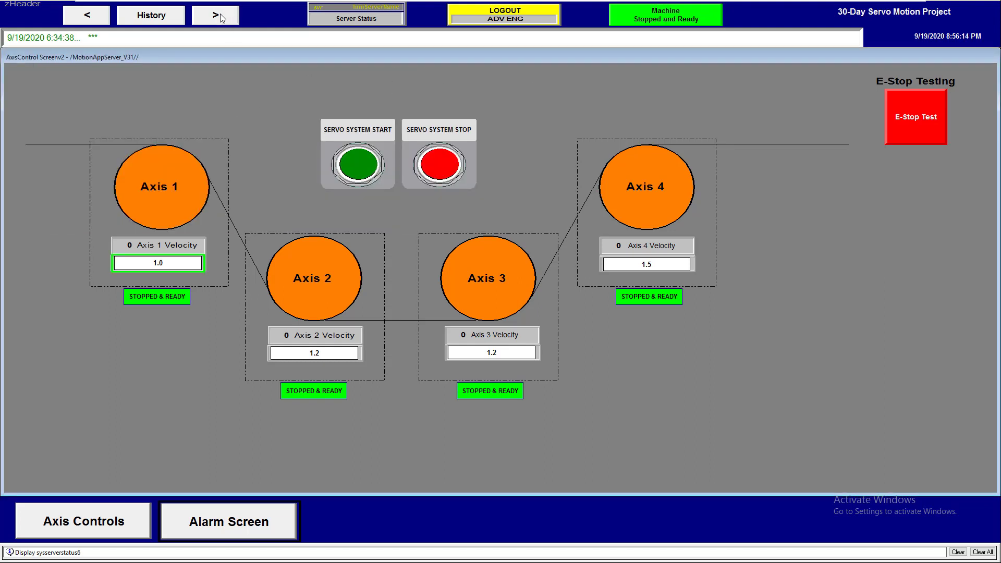
left_click(82, 20)
left_click(151, 23)
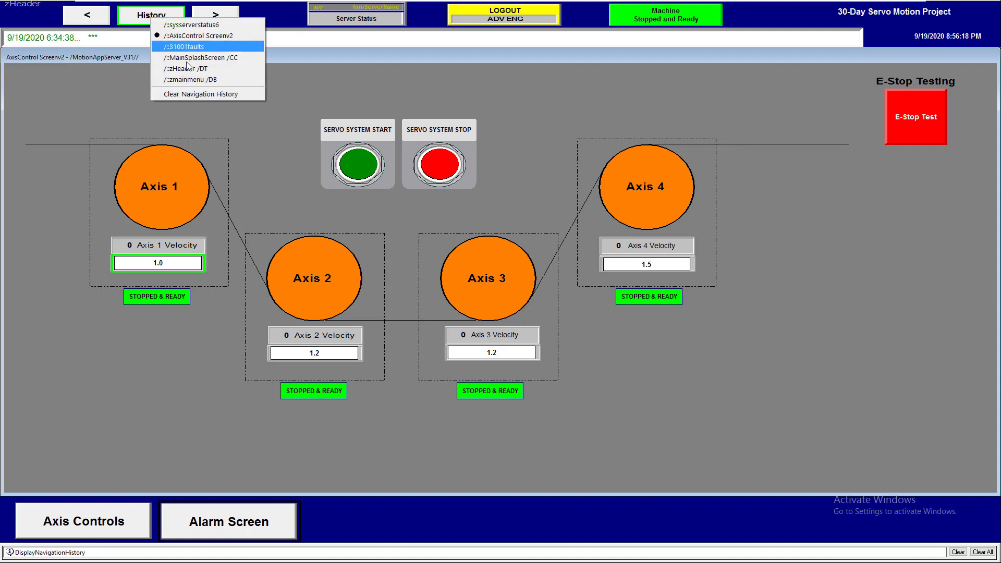
left_click(295, 76)
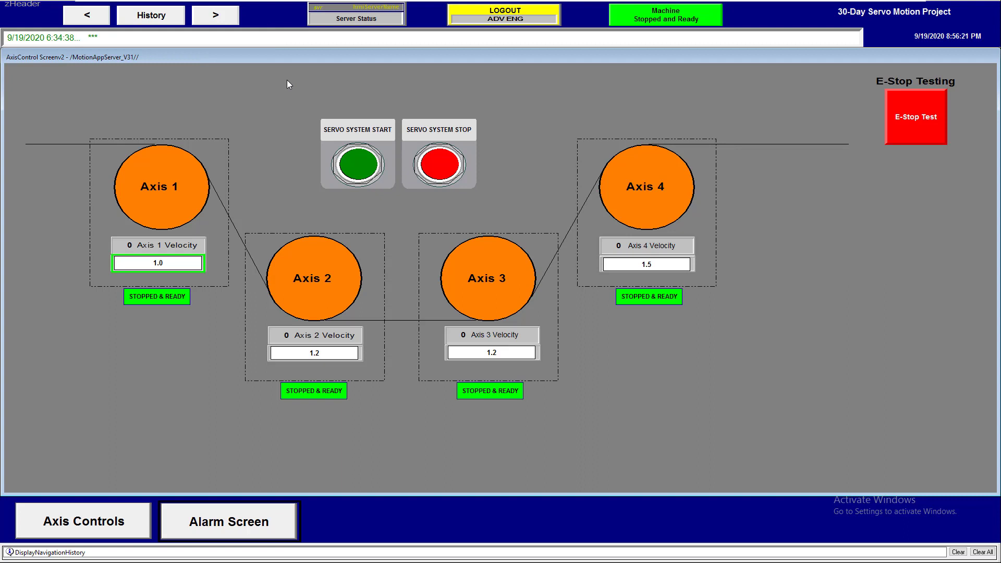
left_click(151, 10)
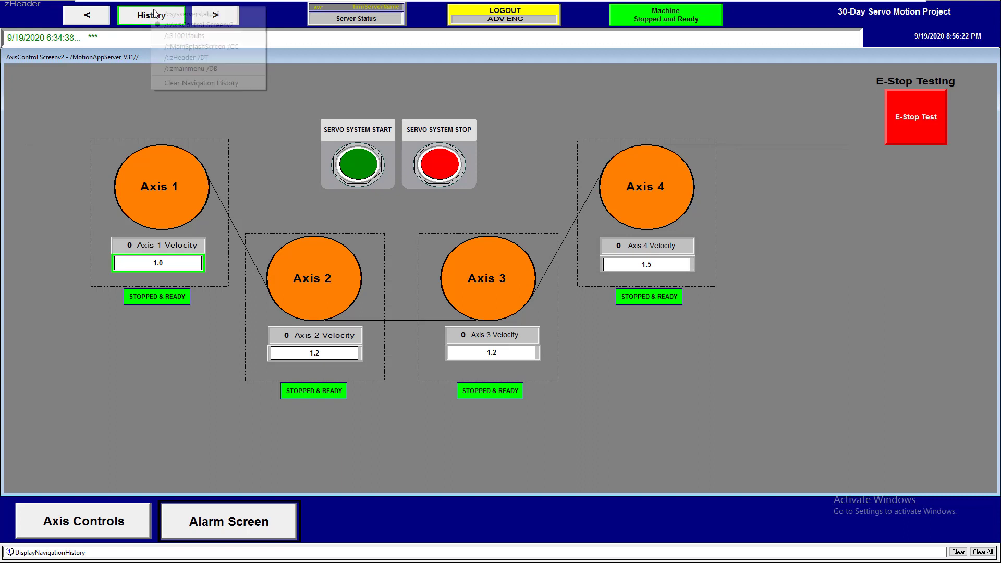
left_click(198, 83)
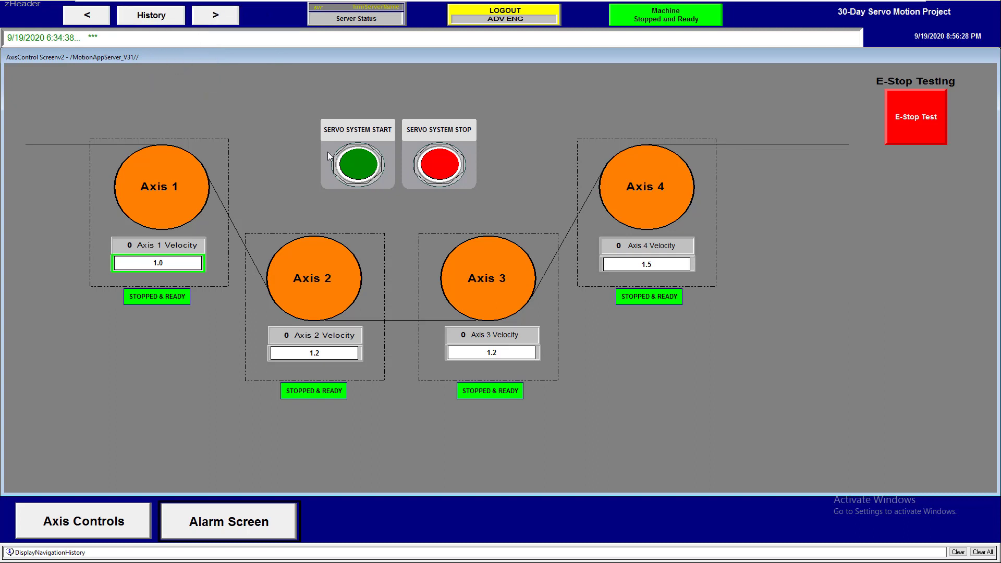
- Start the servo system from the axis controls screen
left_click(363, 159)
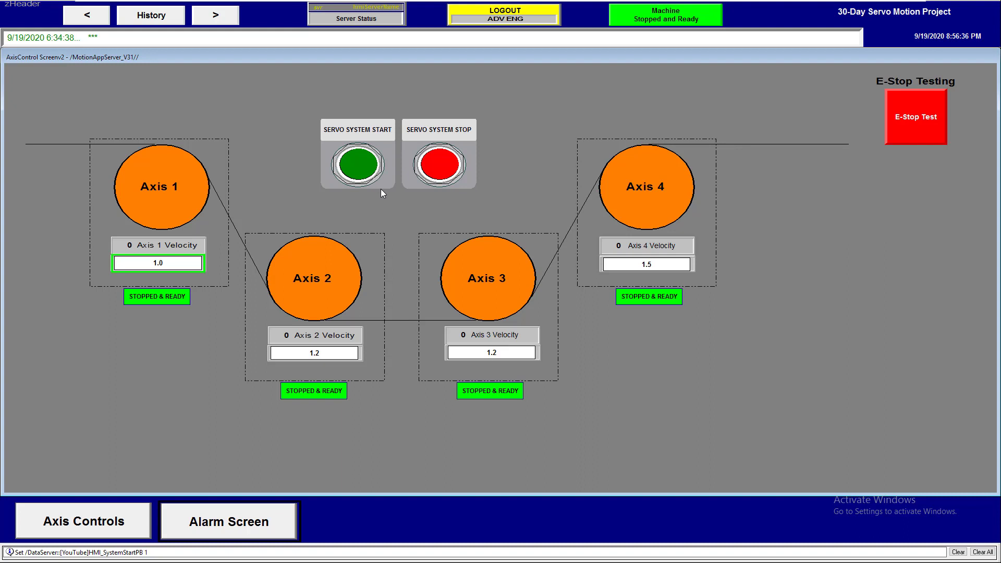
left_click(364, 171)
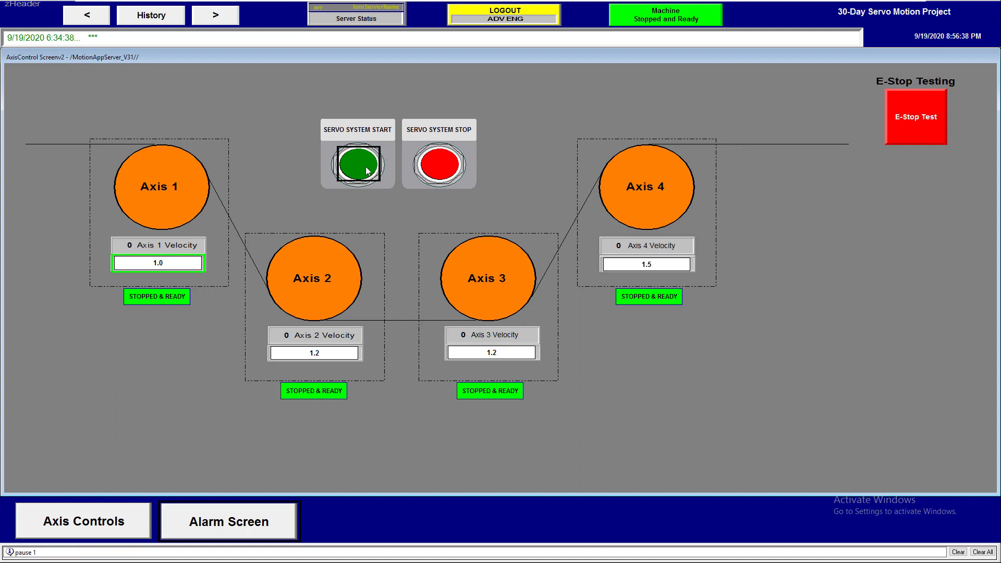
left_click(364, 172)
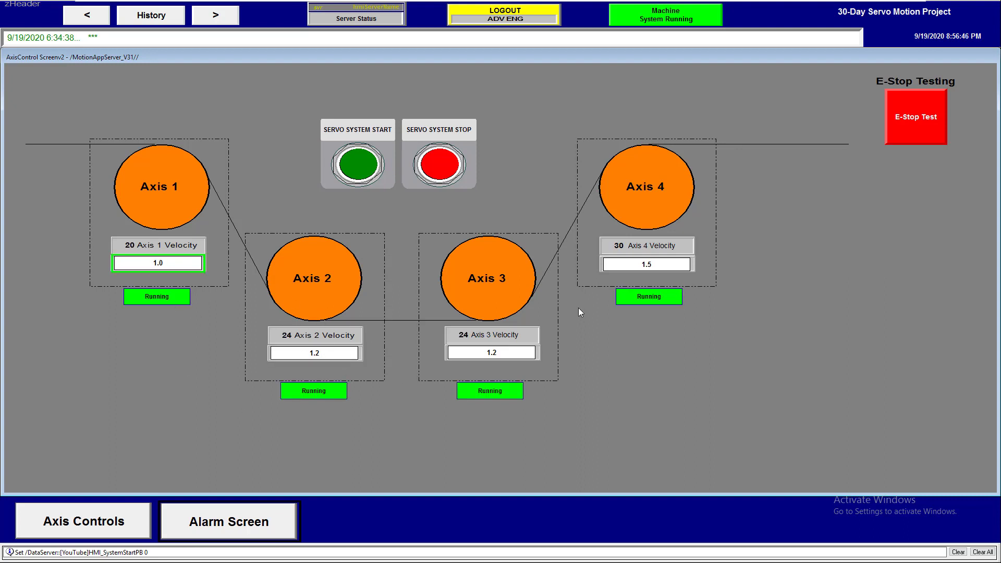
- Set the Axis 2 draw ratio to 1.5 and close the numeric keypad
left_click(346, 357)
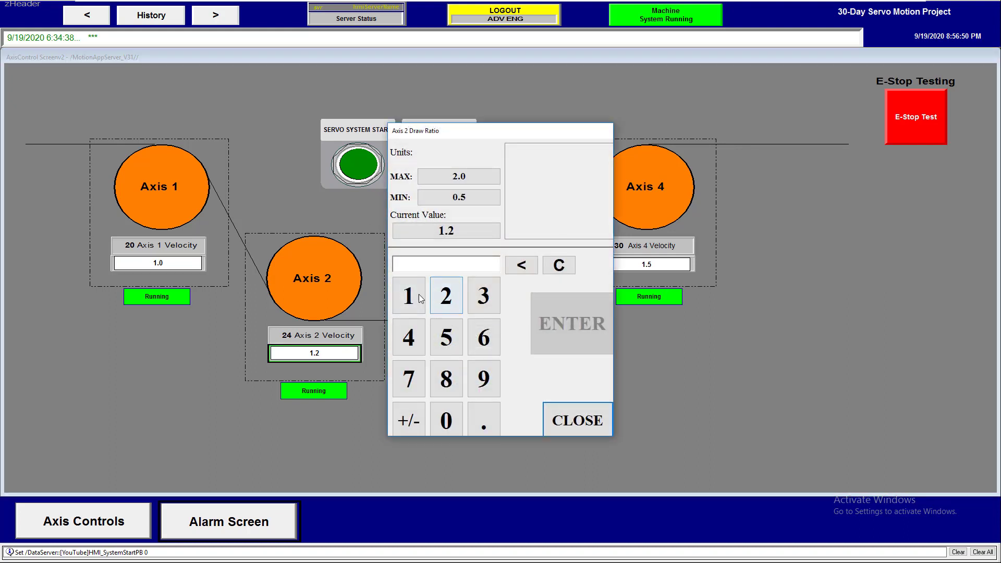
left_click(413, 296)
left_click(481, 420)
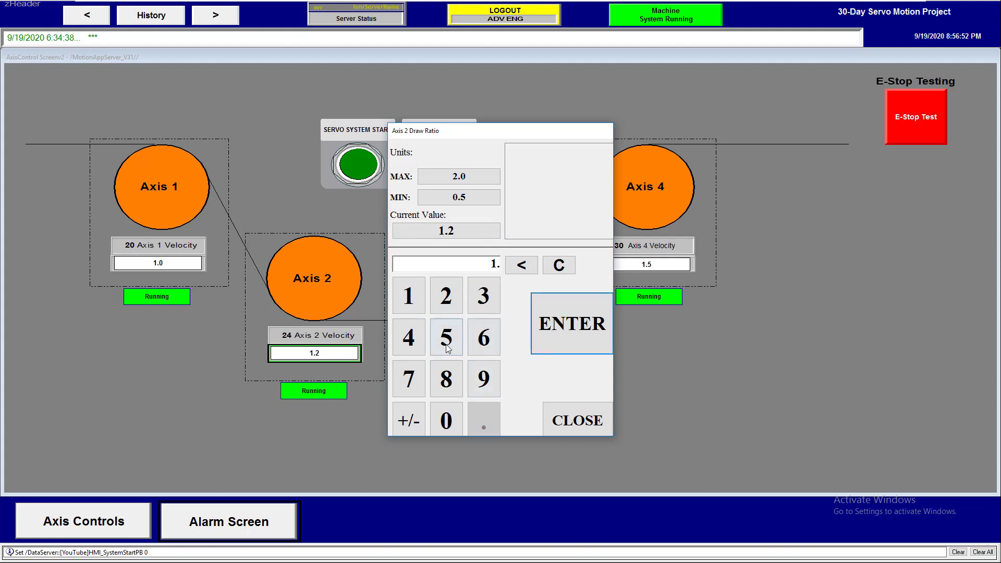
left_click(446, 337)
left_click(572, 323)
left_click(577, 421)
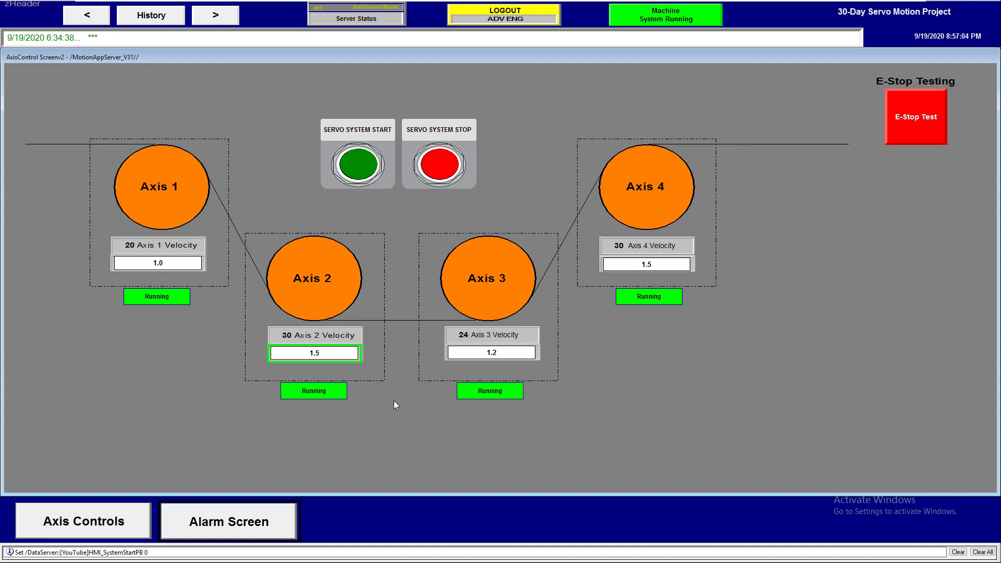
- Return the Axis 2 draw ratio to 1.2 and close the numeric keypad
left_click(334, 354)
left_click(417, 310)
left_click(484, 420)
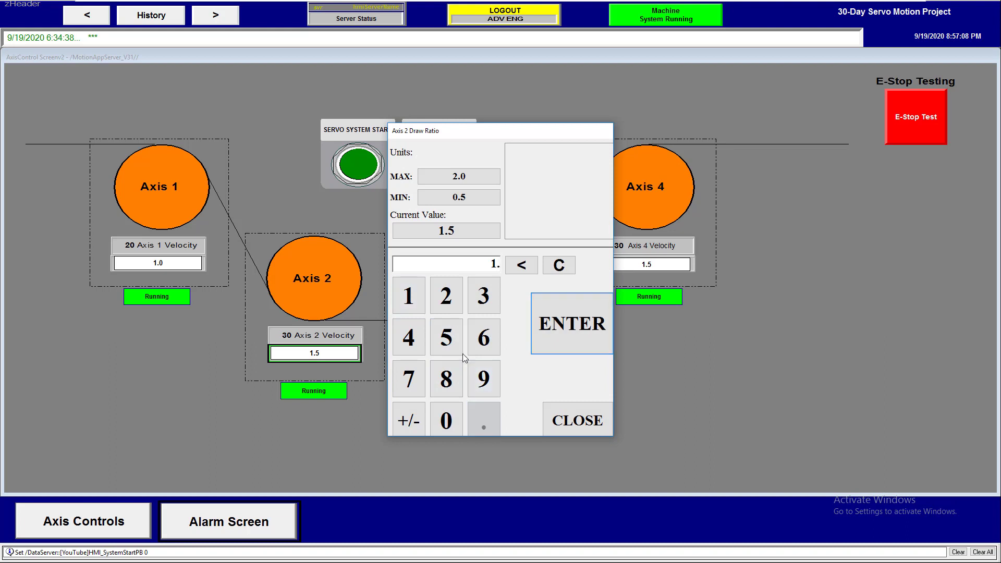
left_click(446, 302)
left_click(567, 429)
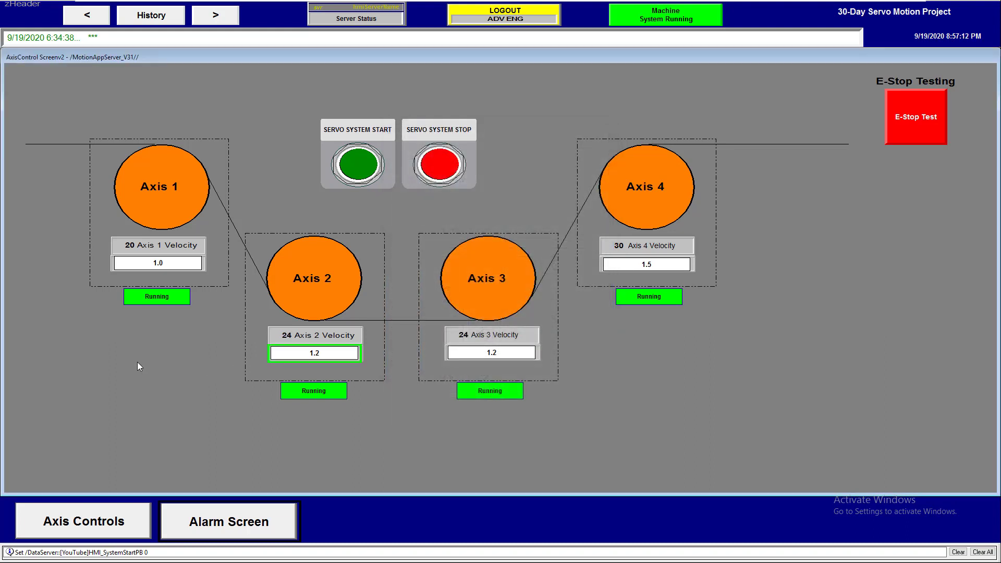
- Exit the running client and open the YouTube30Day-ServoClient configuration file for editing in the client wizard
key("alt+F4")
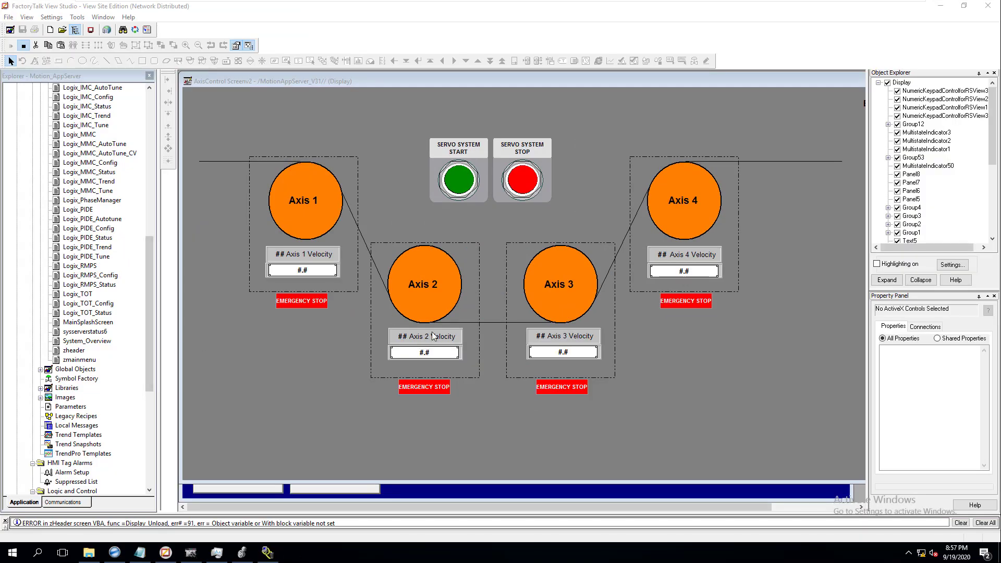
left_click(91, 31)
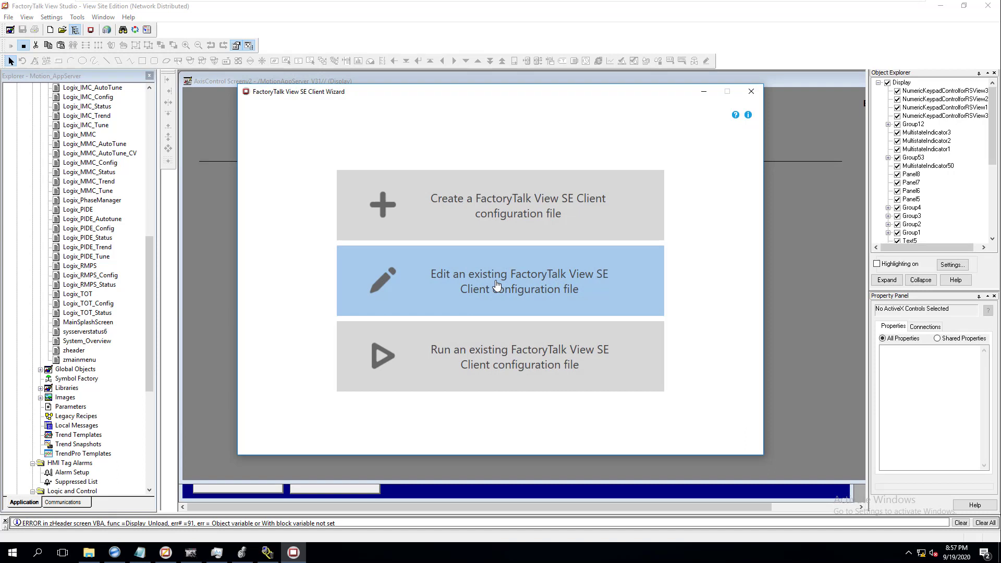
left_click(496, 285)
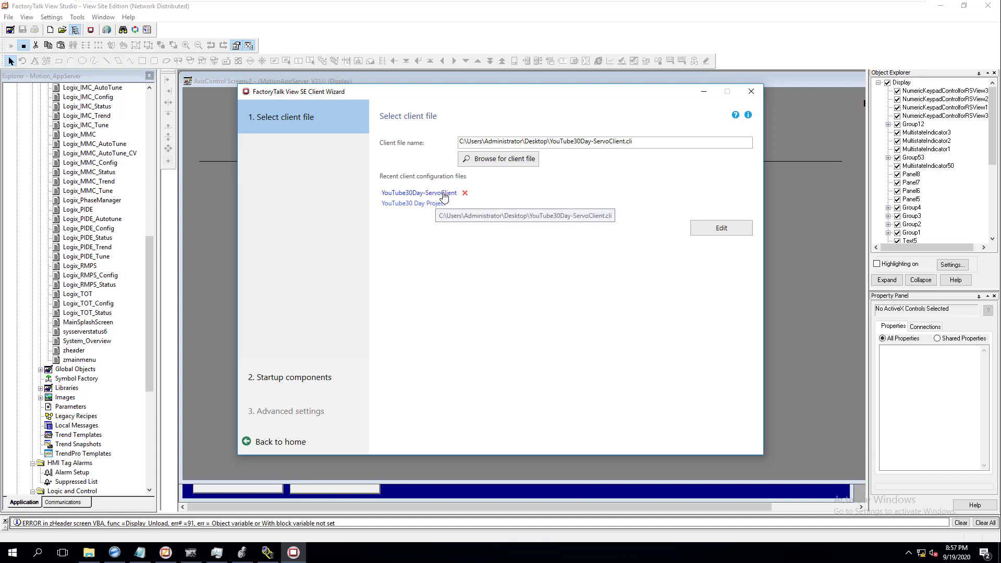
left_click_drag(639, 141, 445, 147)
left_click(502, 161)
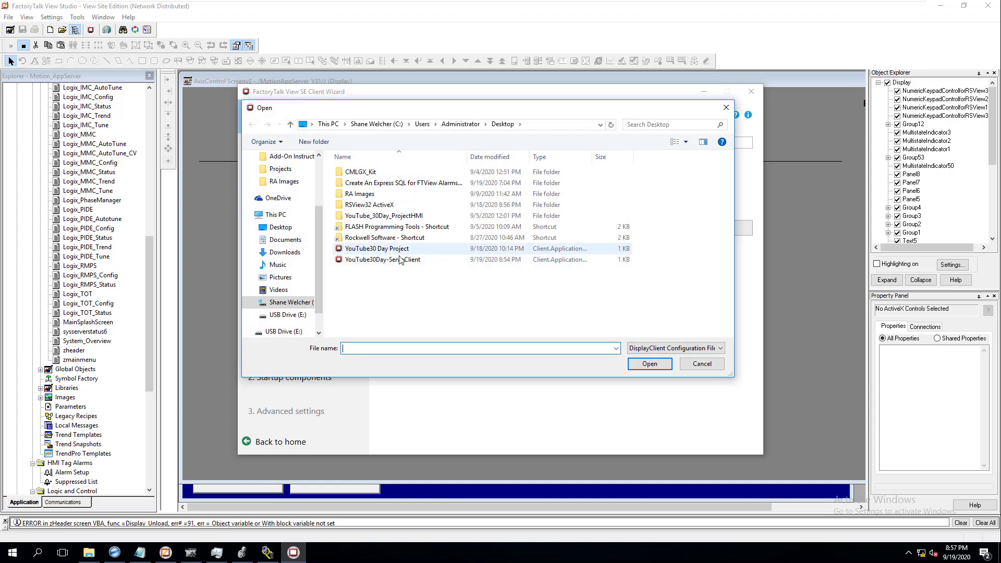
left_click(701, 365)
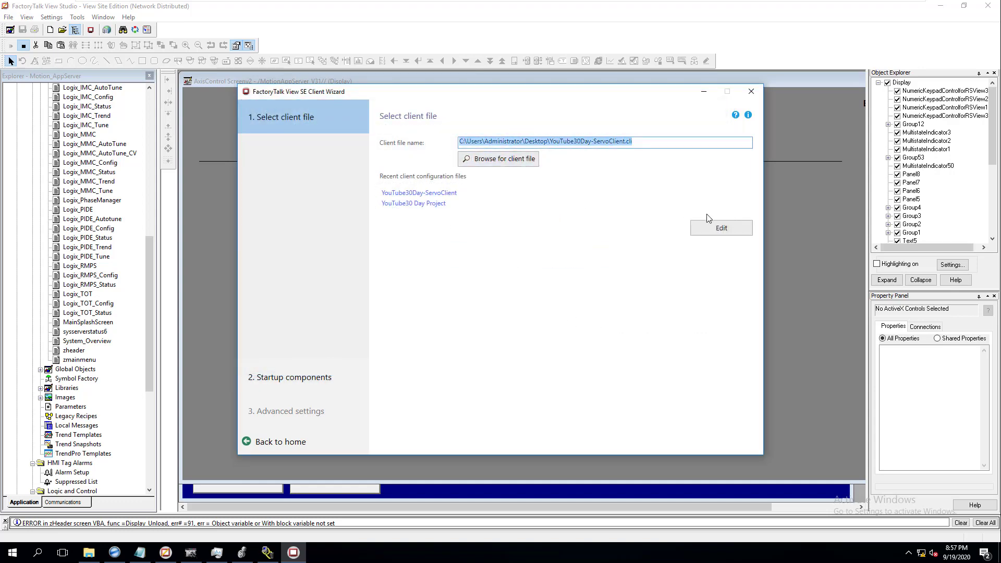
left_click(719, 228)
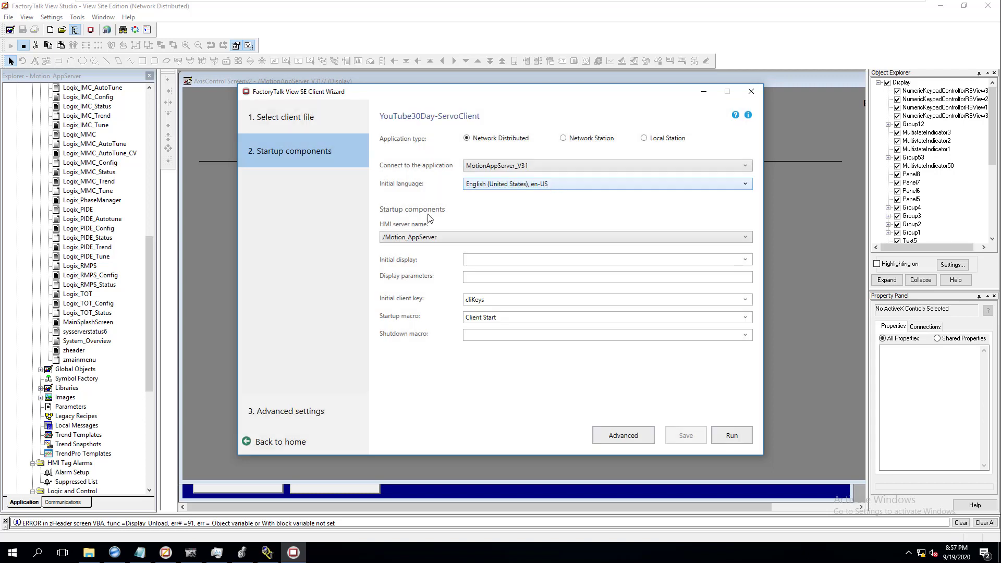
- Turn off the diagnostics list in the client window properties, save the configuration and run the client
left_click(296, 413)
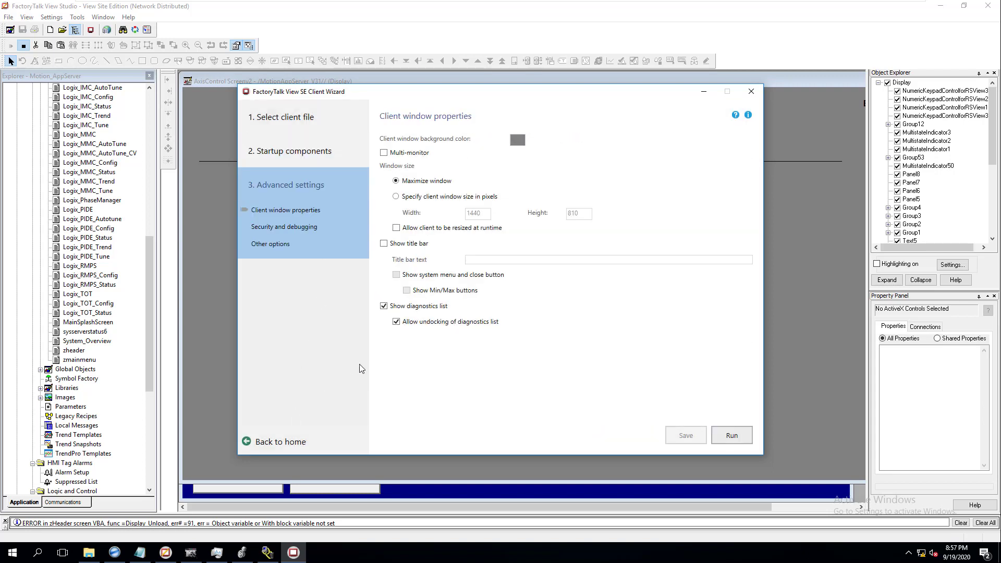
left_click(384, 307)
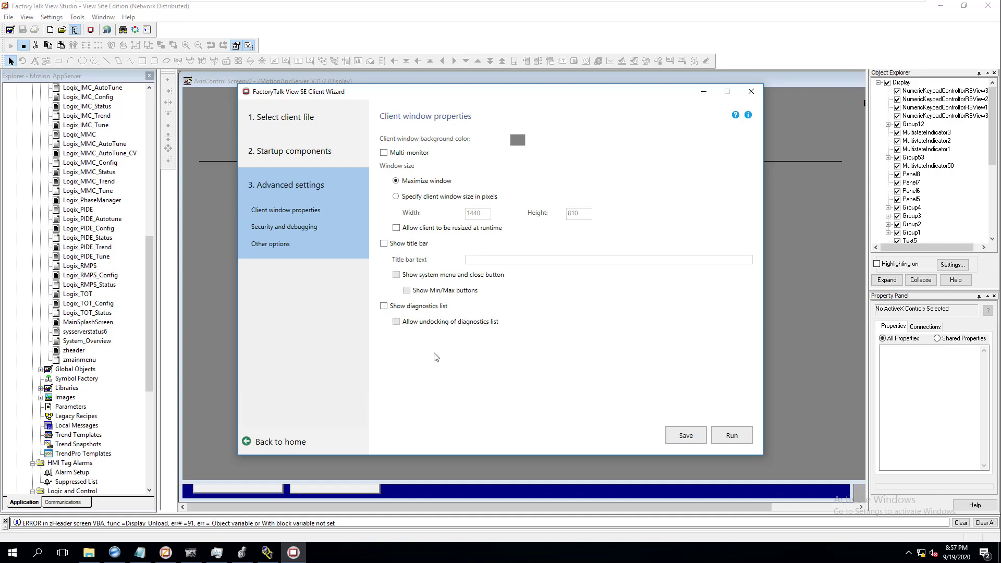
left_click(678, 434)
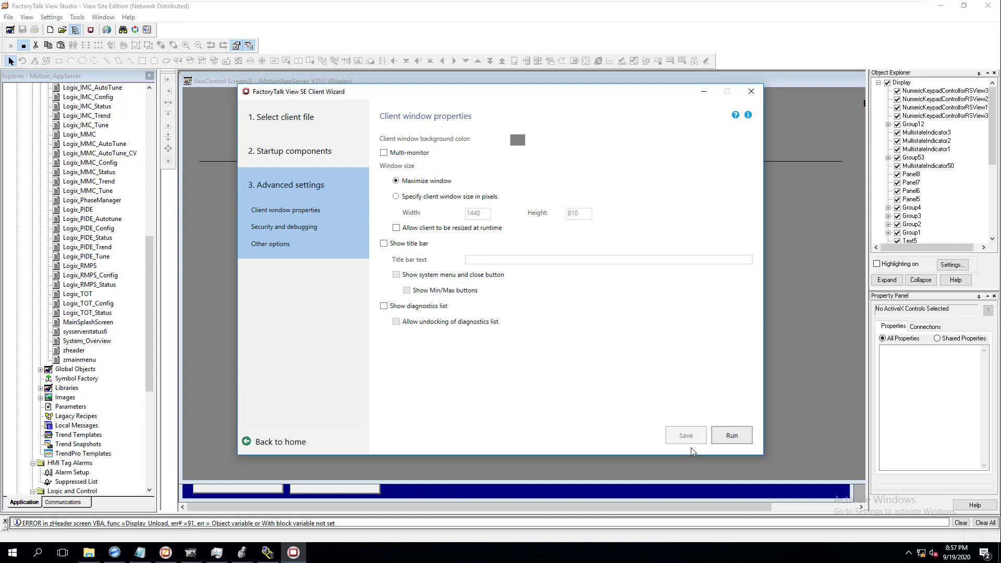
left_click(732, 436)
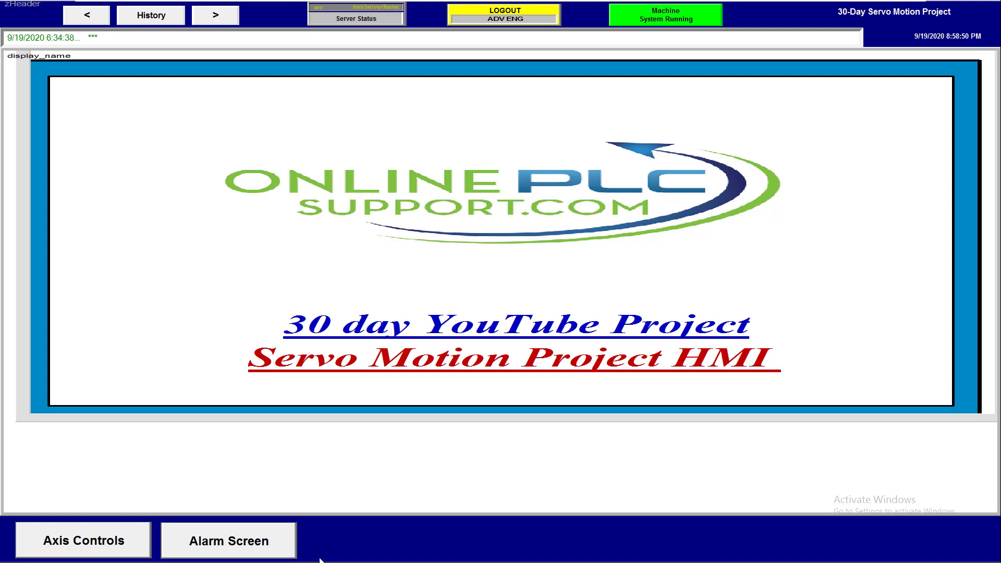
- View the alarm screen and the axis controls screen in the restarted client
left_click(221, 552)
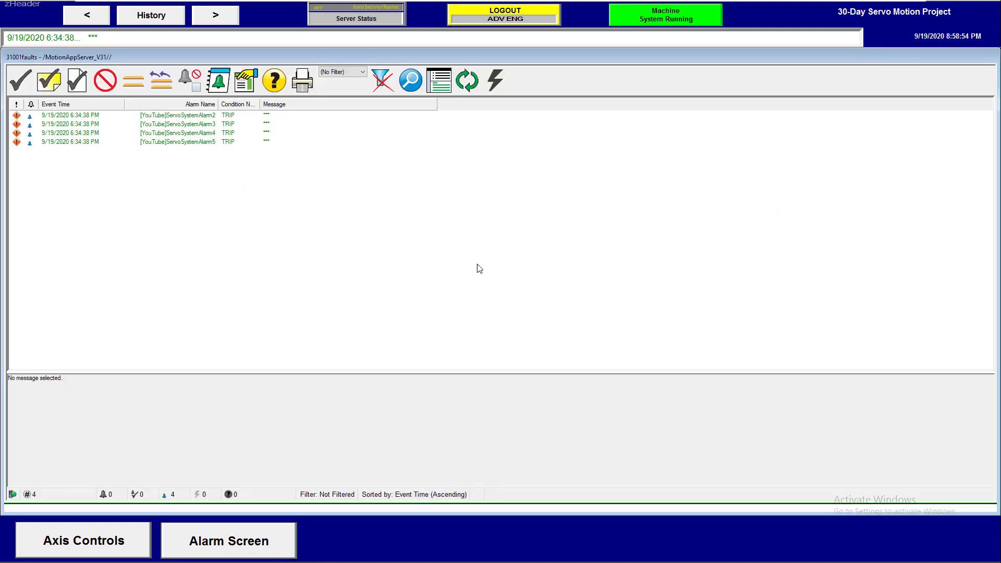
left_click(108, 539)
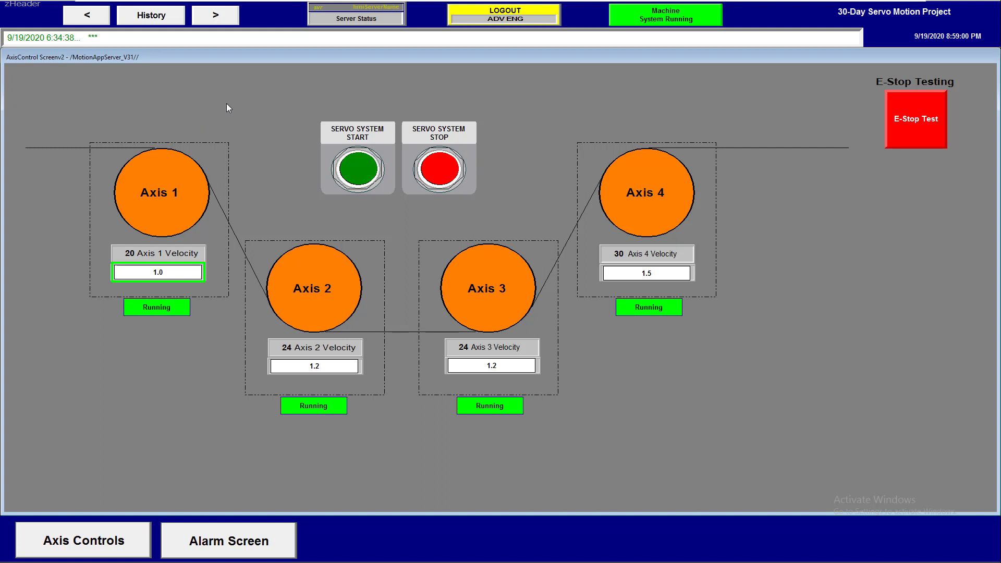
left_click(432, 182)
- Change the Axis 2 draw ratio to 1.5 in the restarted client
left_click(333, 369)
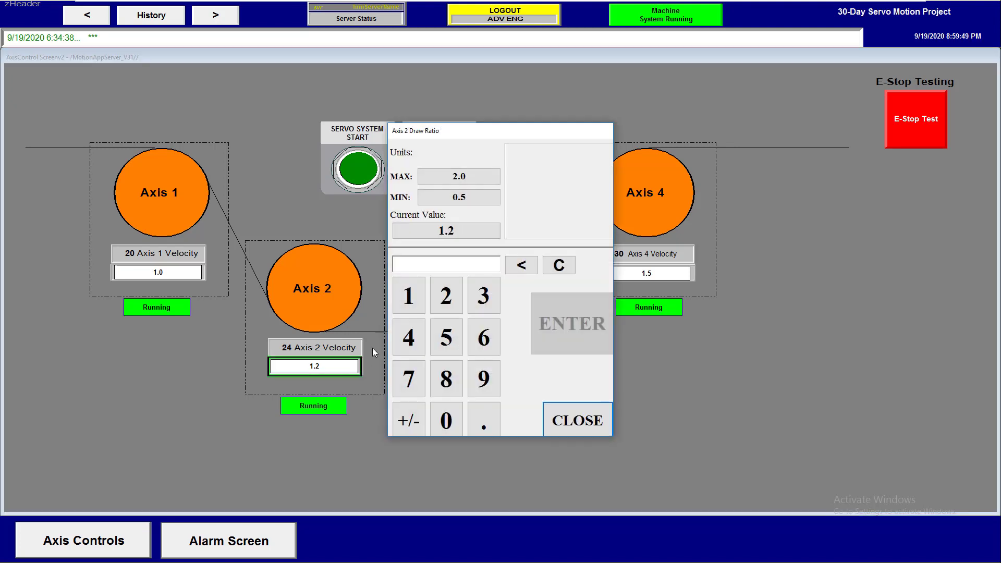
left_click(409, 295)
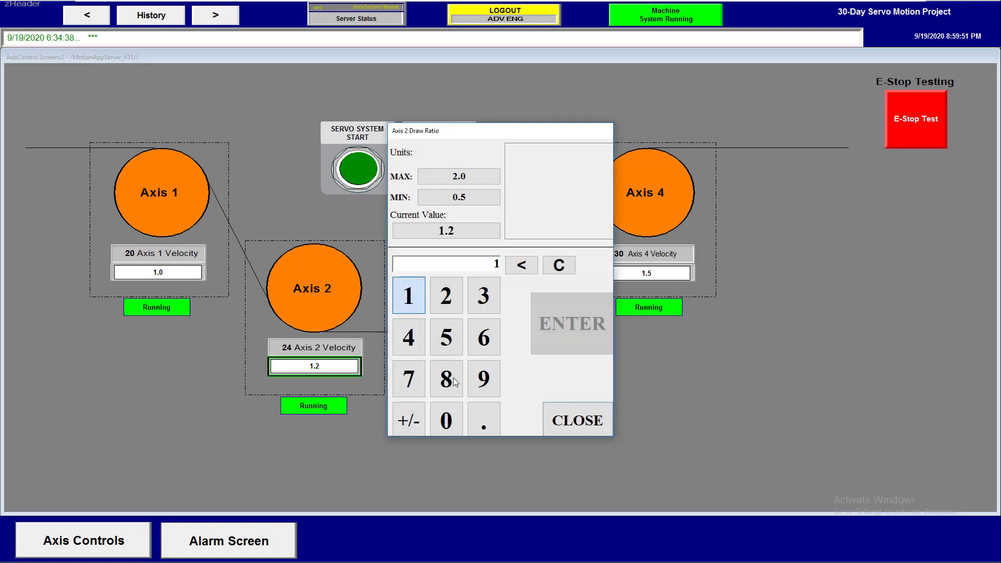
left_click(484, 420)
left_click(454, 334)
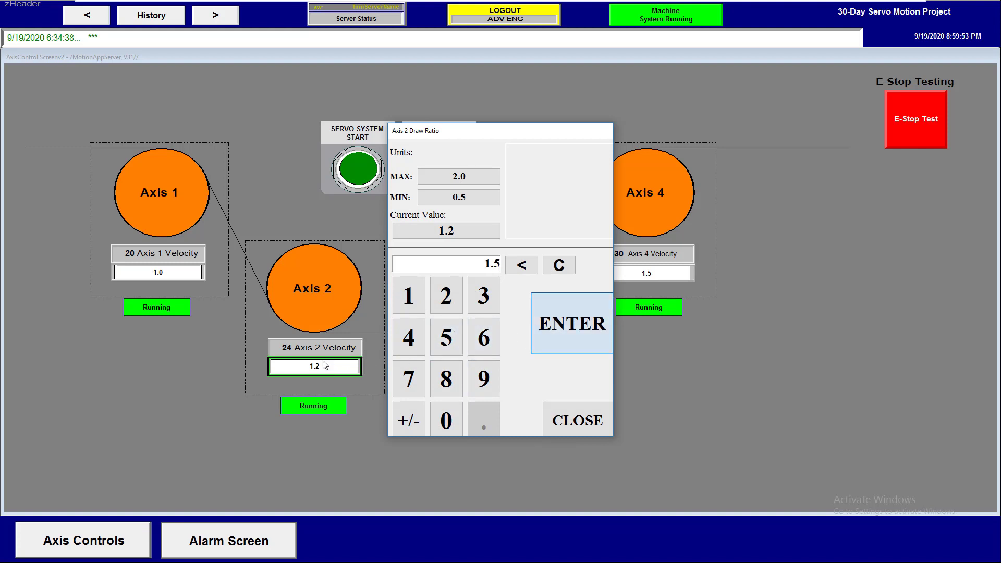
key("Return")
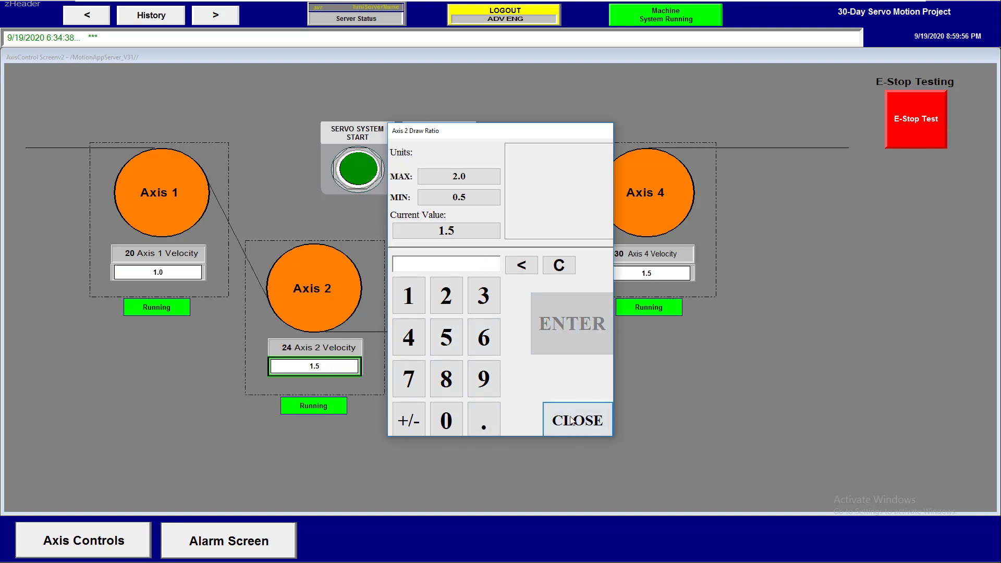
left_click(571, 417)
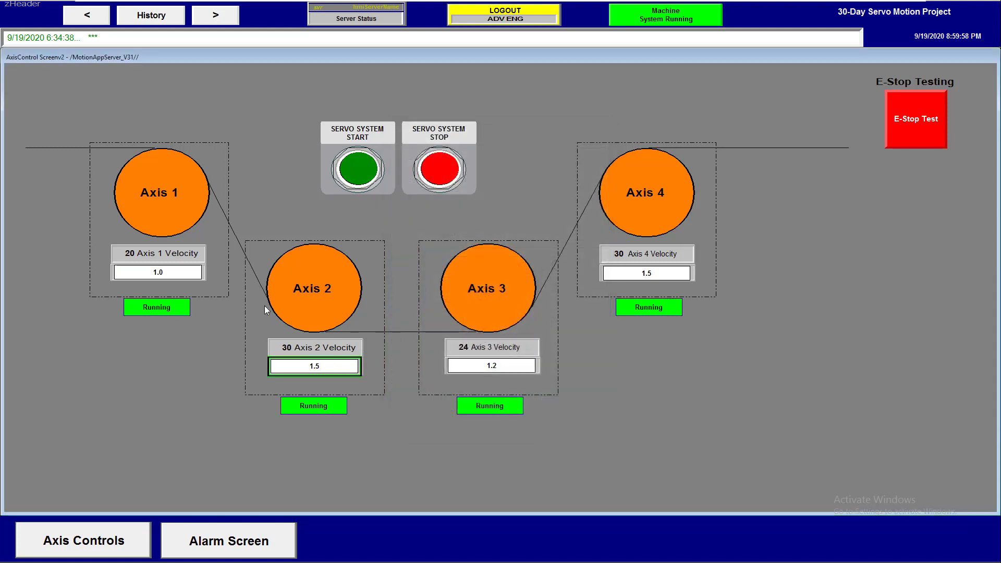
- Set the Axis 2 draw ratio back to 1.2 in the restarted client
left_click(325, 368)
left_click(423, 305)
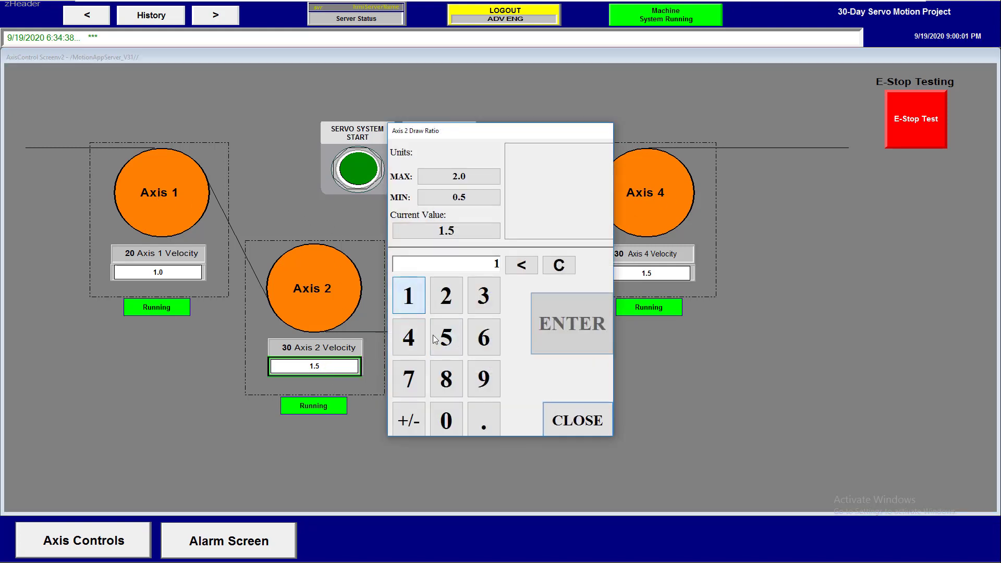
left_click(484, 420)
left_click(446, 296)
left_click(532, 325)
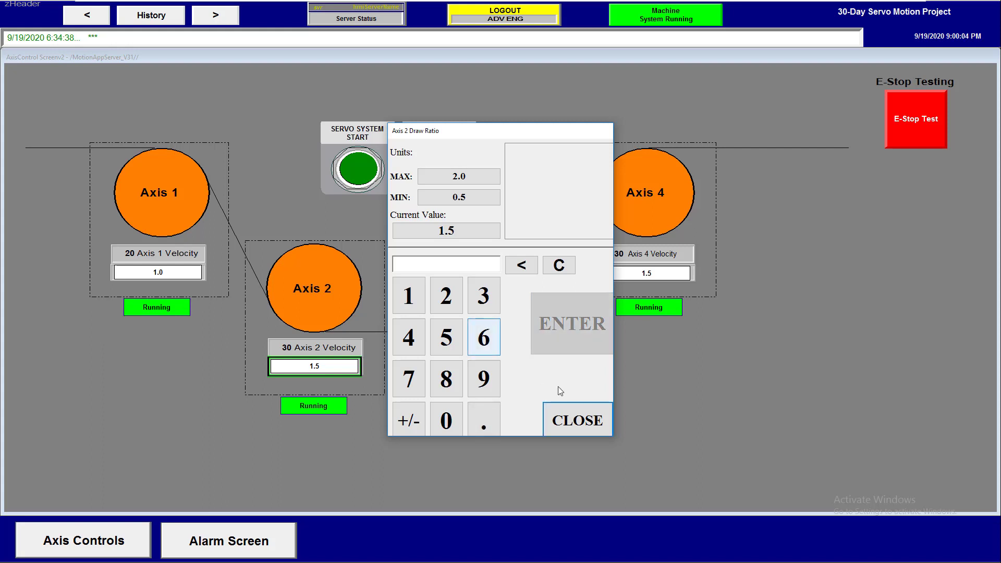
left_click(576, 418)
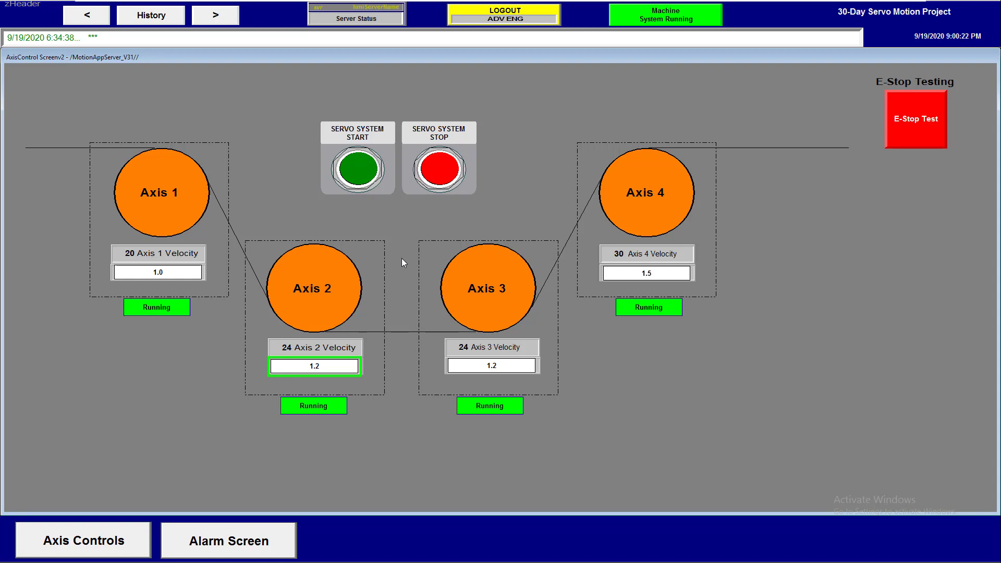
- Close the running client, review the startup components of the YouTube30Day-ServoClient configuration file, and exit the client wizard
key("alt+F4")
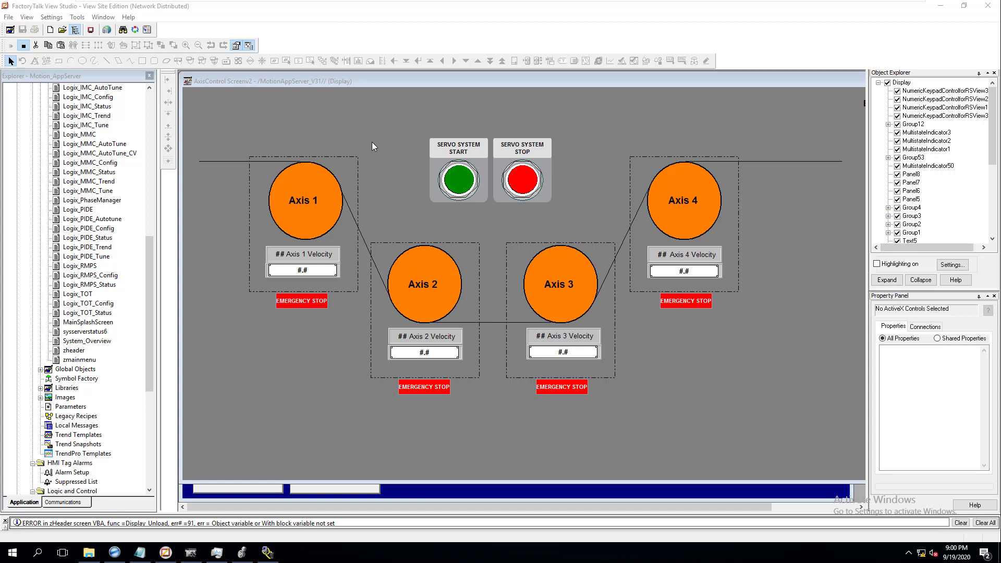
left_click(92, 30)
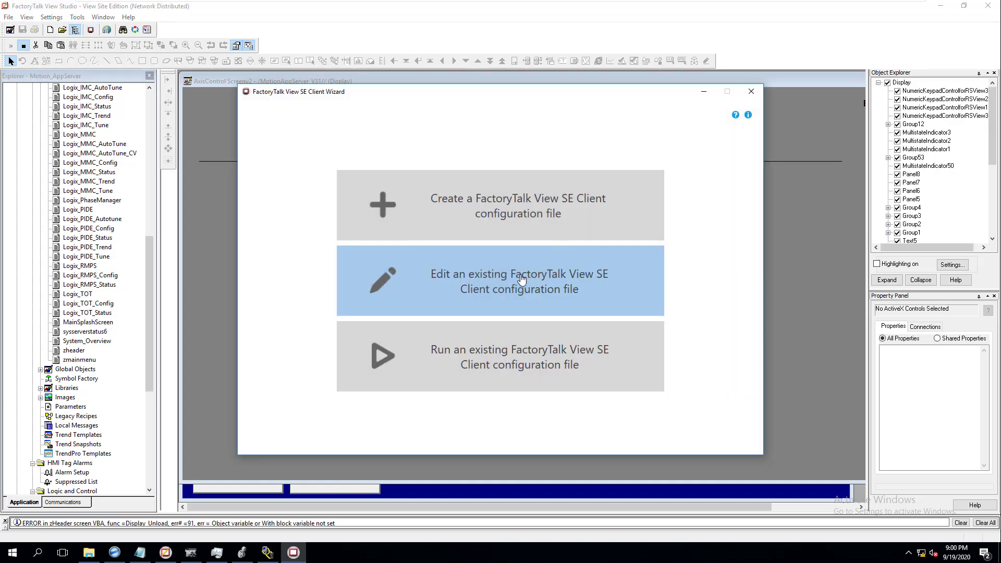
left_click(522, 280)
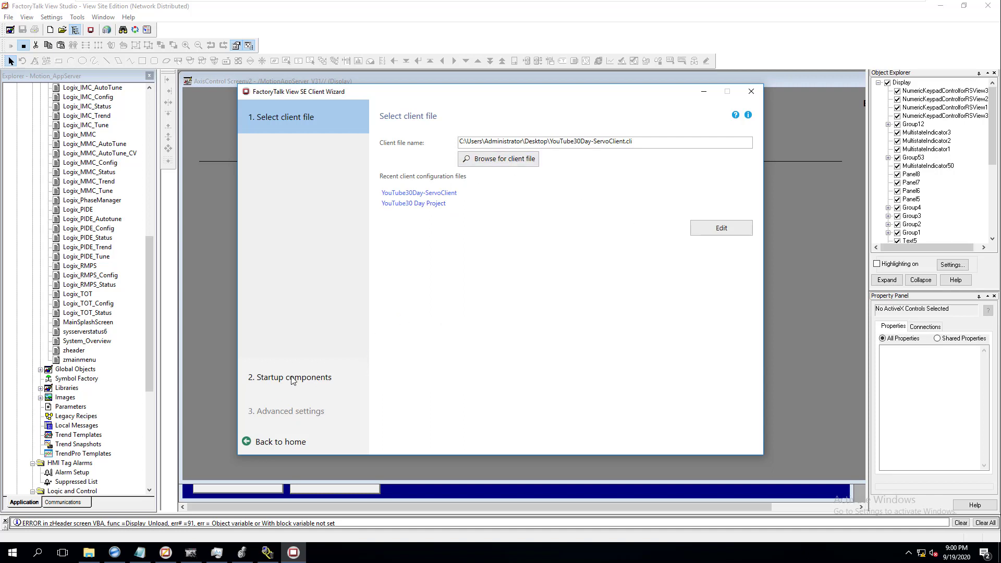
left_click(722, 228)
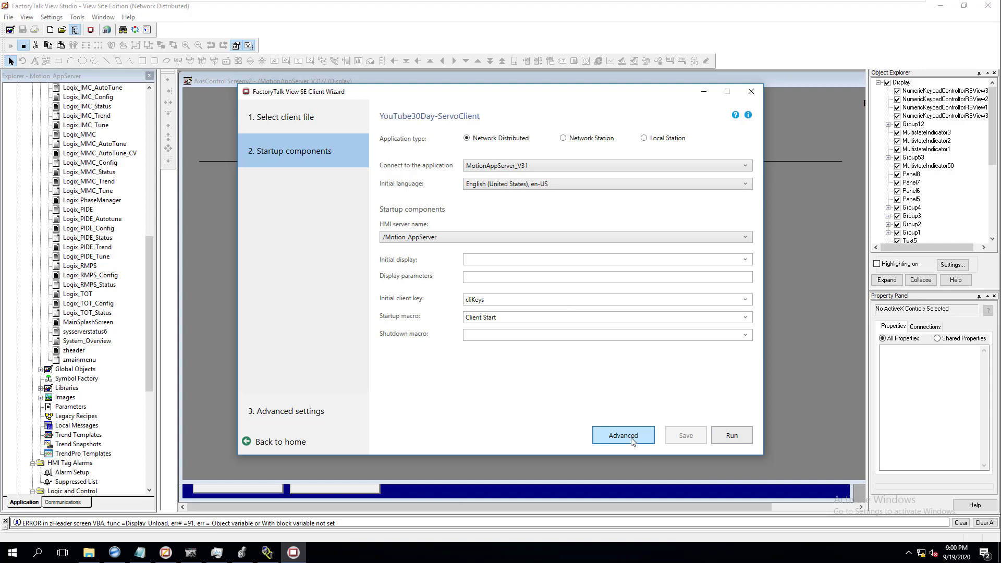
left_click(751, 92)
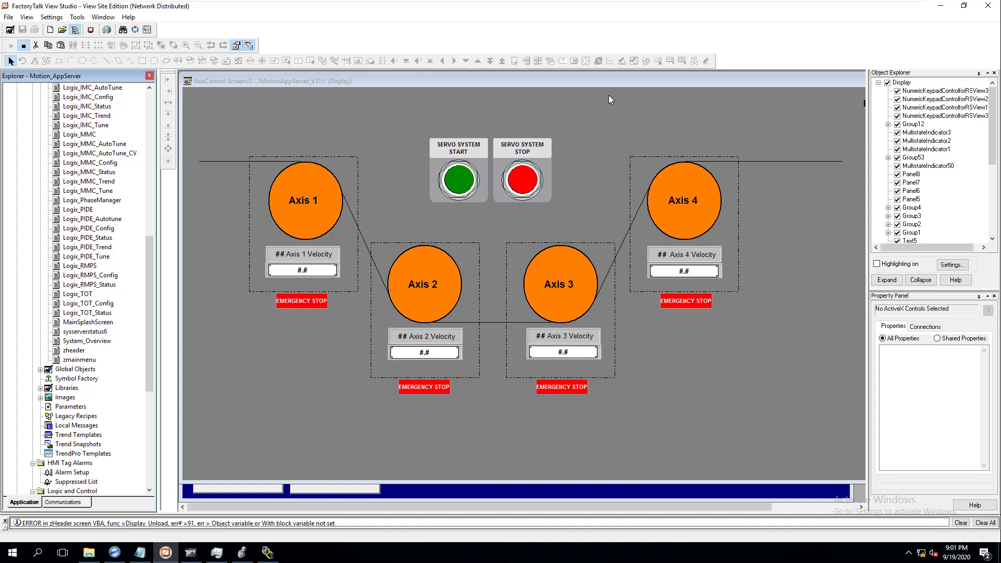
- Switch to Logix Designer and open the AxisDraw_Control routine of the AxPrg_Axis1 program
left_click(240, 558)
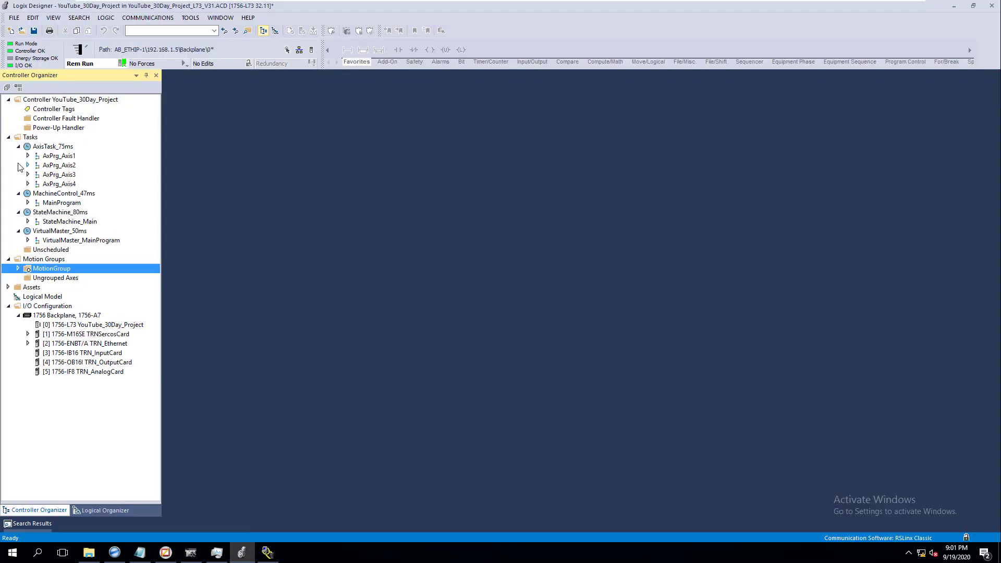
left_click(28, 155)
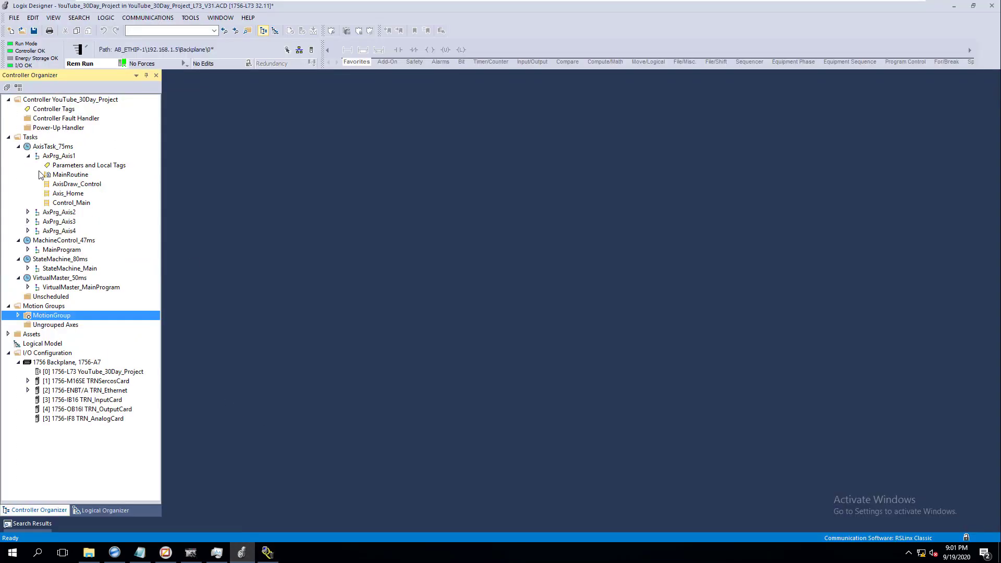
double_click(71, 185)
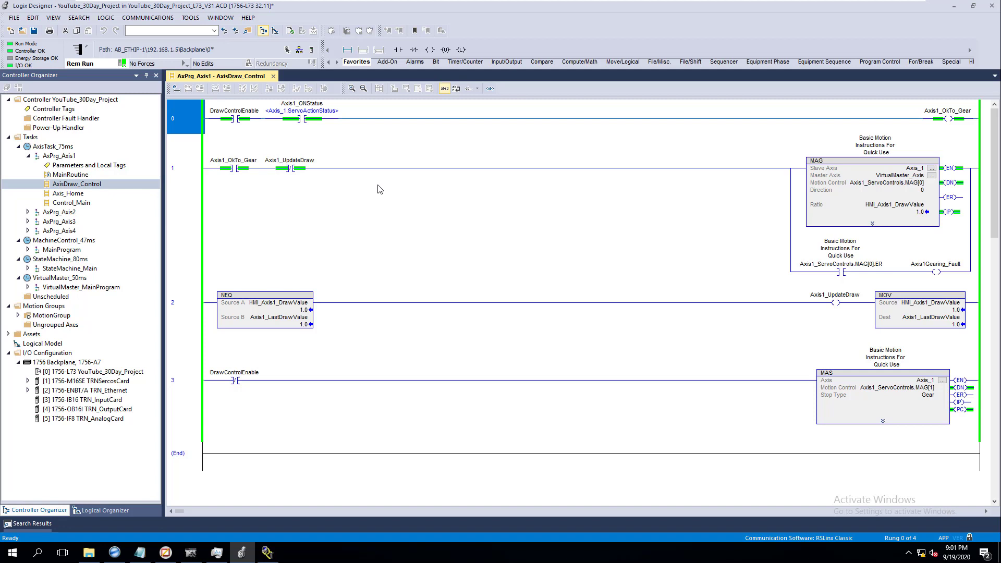
- Collapse the AxPrg_Axis1 program, list the axes in MotionGroup and select the TRN_Servo axis
left_click(28, 156)
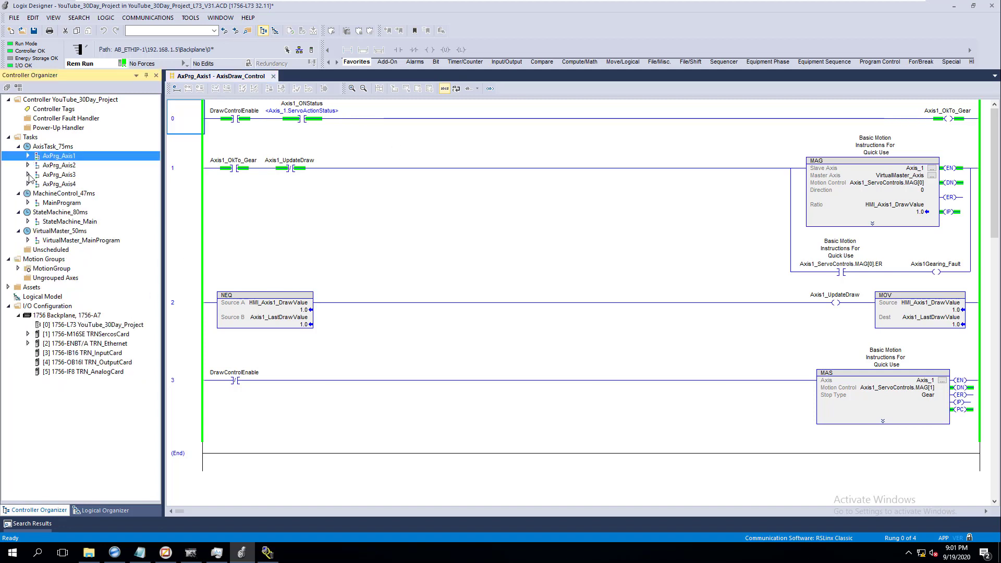
left_click(18, 269)
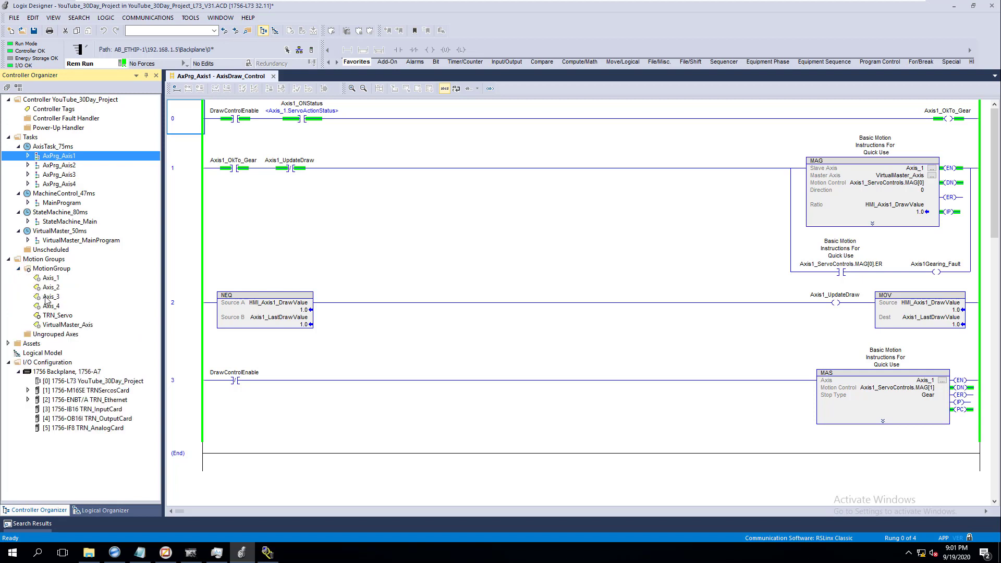
left_click(56, 316)
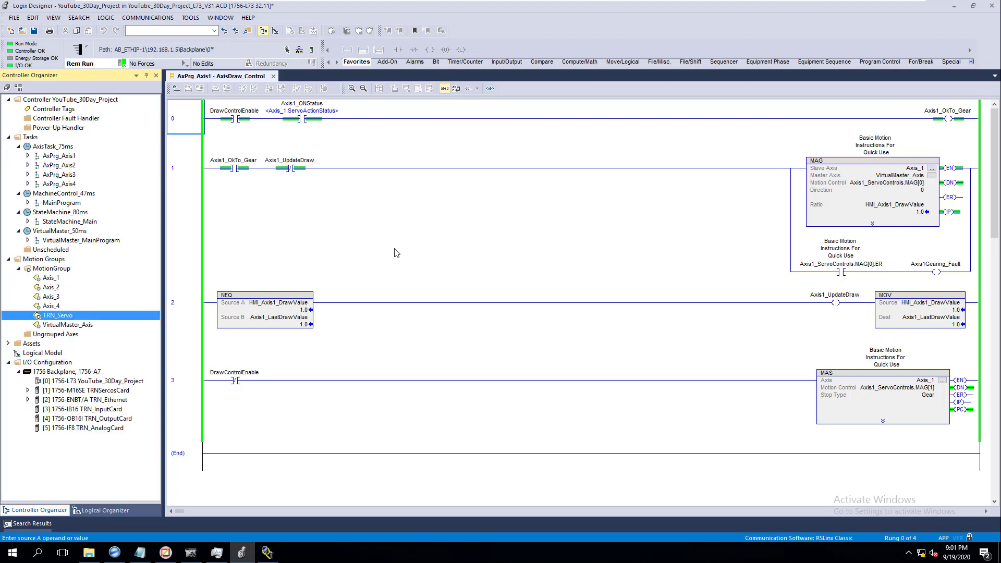